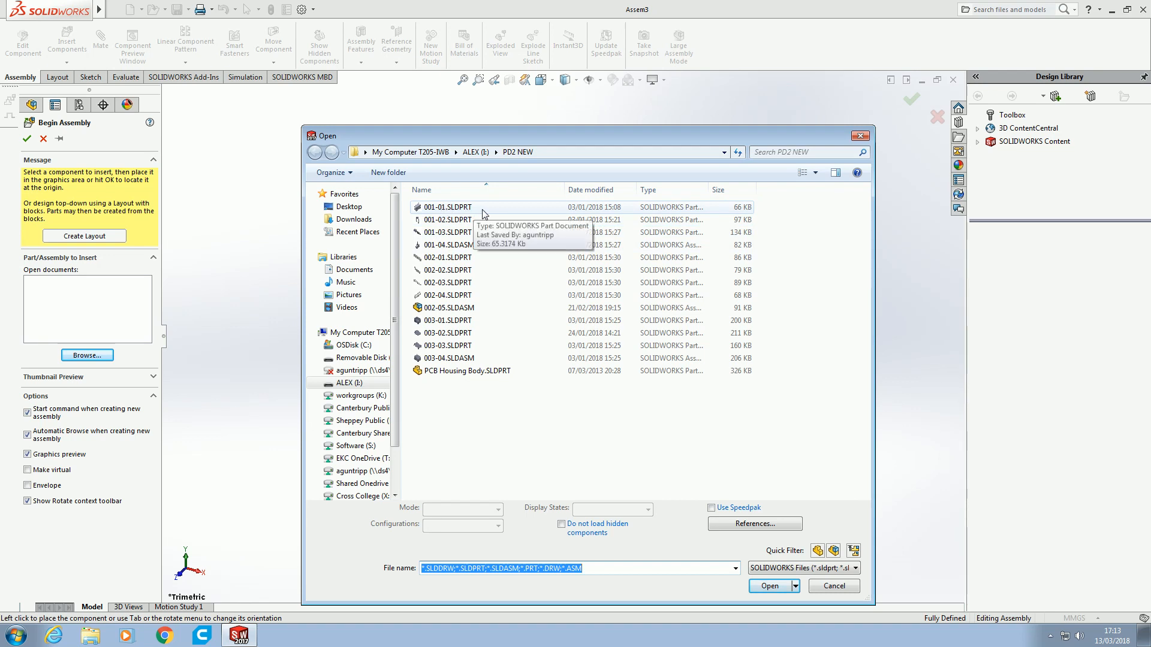
Step: Insert part 001-01 as the first component at the assembly origin, trying 90-degree rotations about X and Y before placing it
{"action": "left_click", "coordinate": [483, 209]}
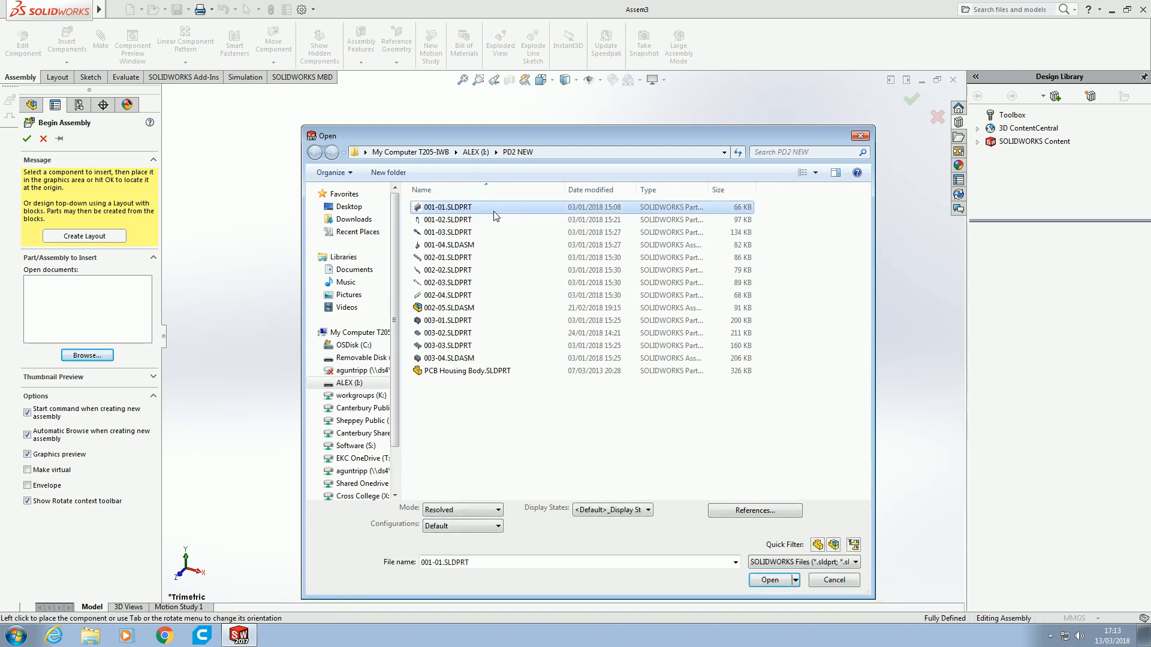
{"action": "left_click", "coordinate": [770, 580]}
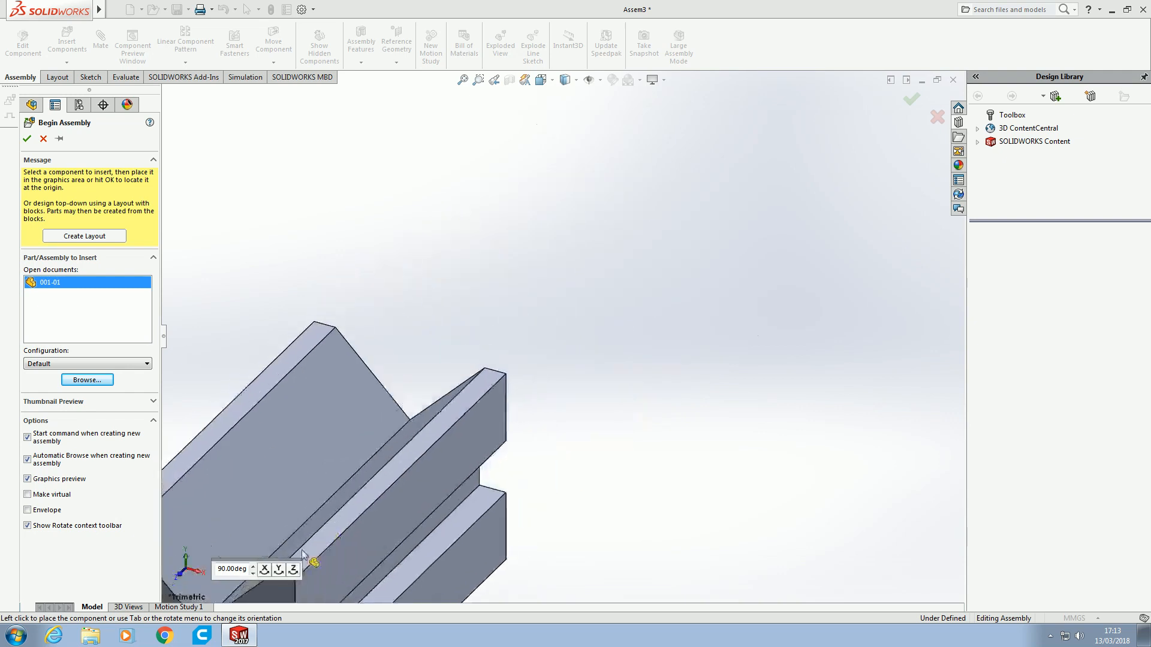
{"action": "left_click", "coordinate": [265, 572]}
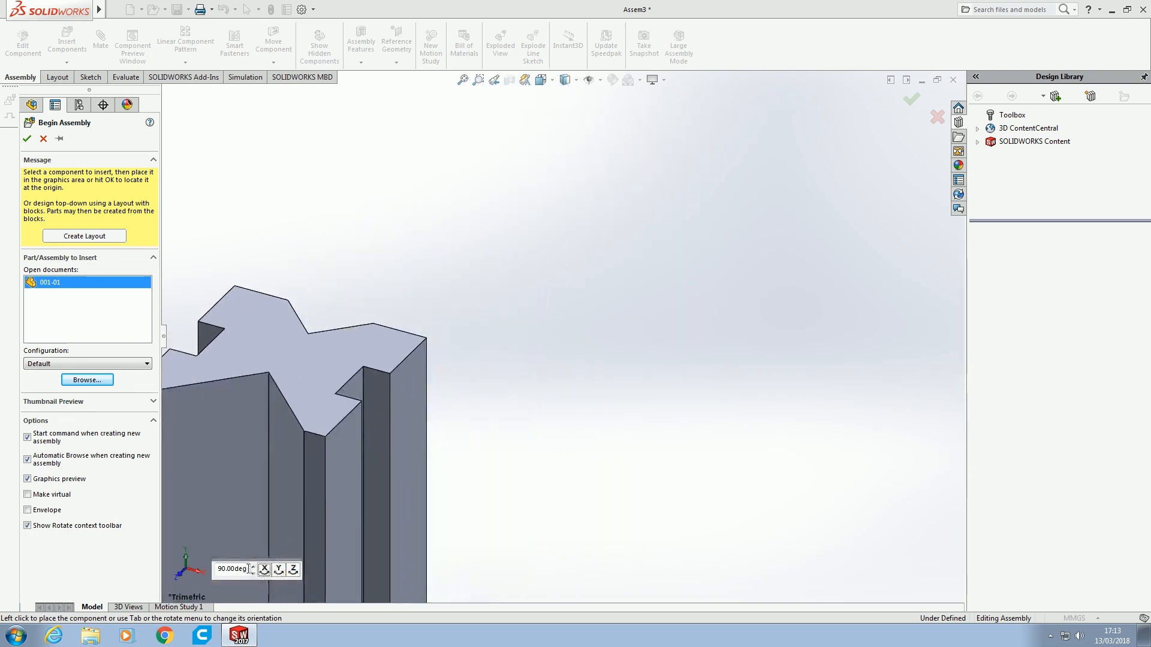
{"action": "left_click", "coordinate": [279, 570]}
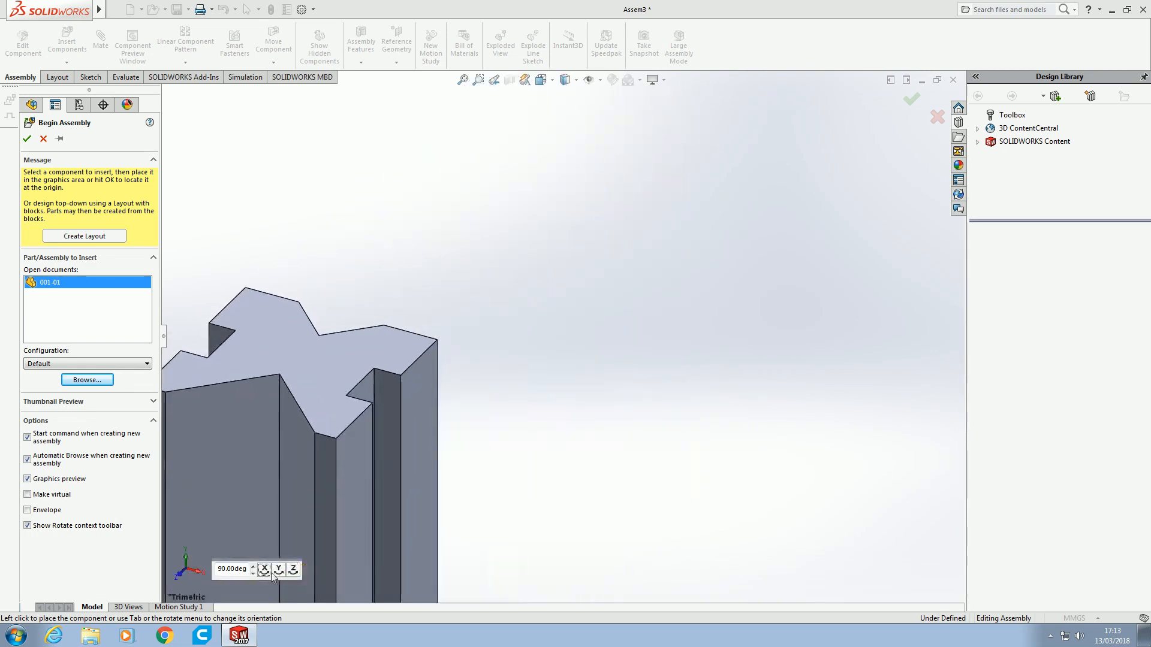
{"action": "left_click", "coordinate": [279, 569]}
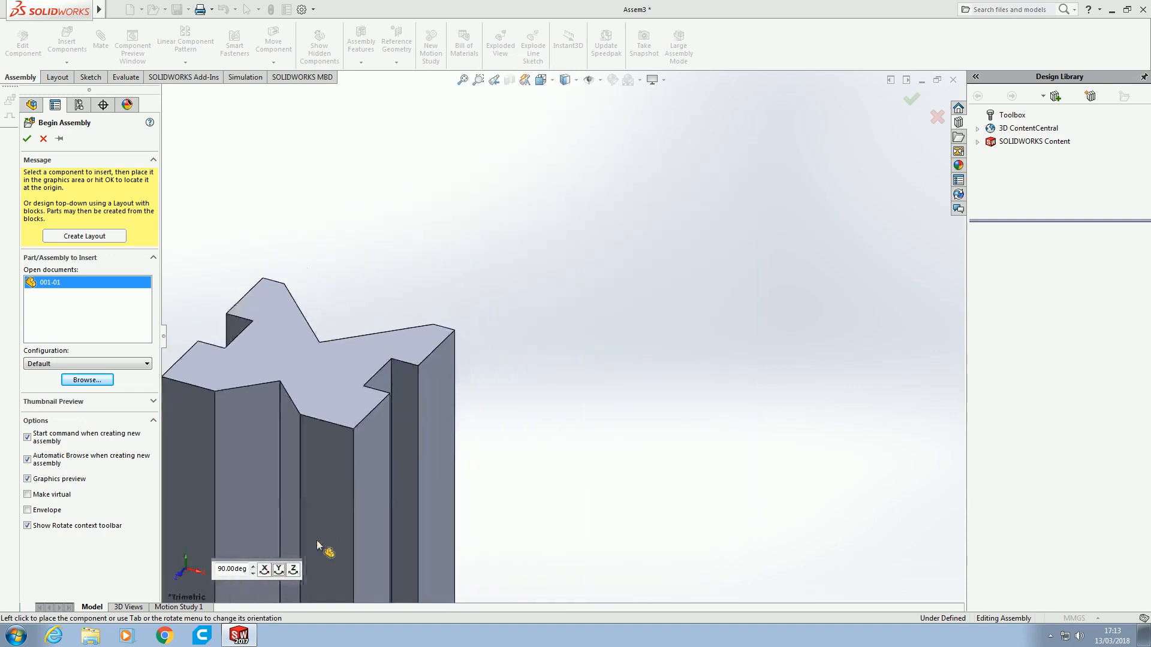
{"action": "left_click", "coordinate": [265, 570]}
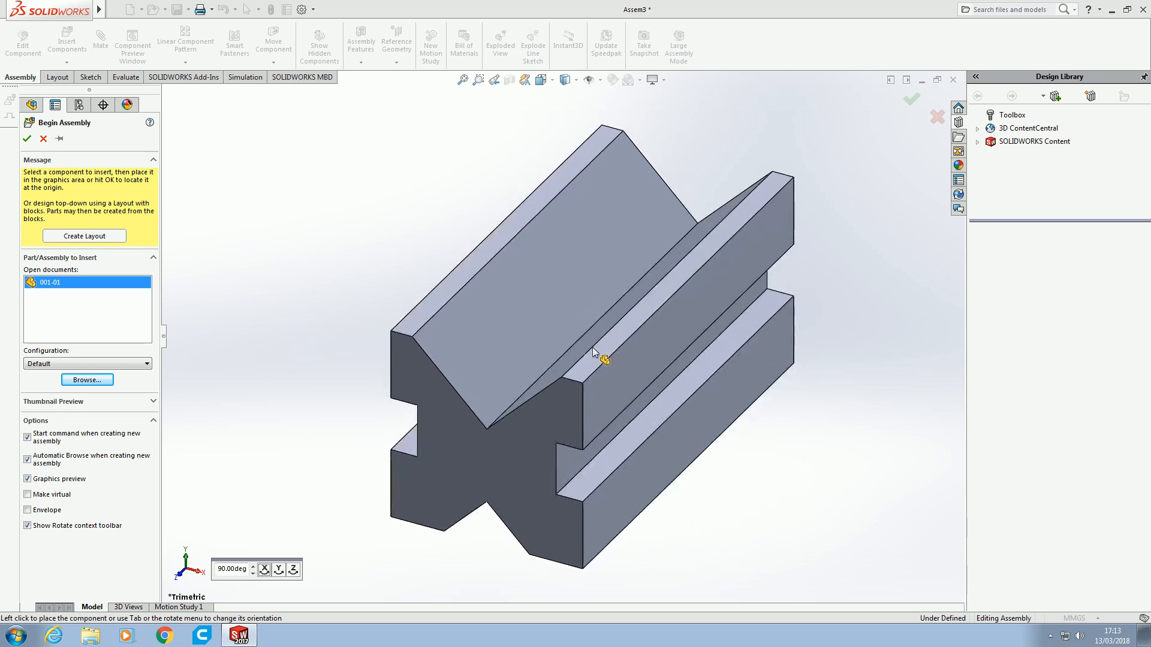
{"action": "left_click", "coordinate": [26, 142]}
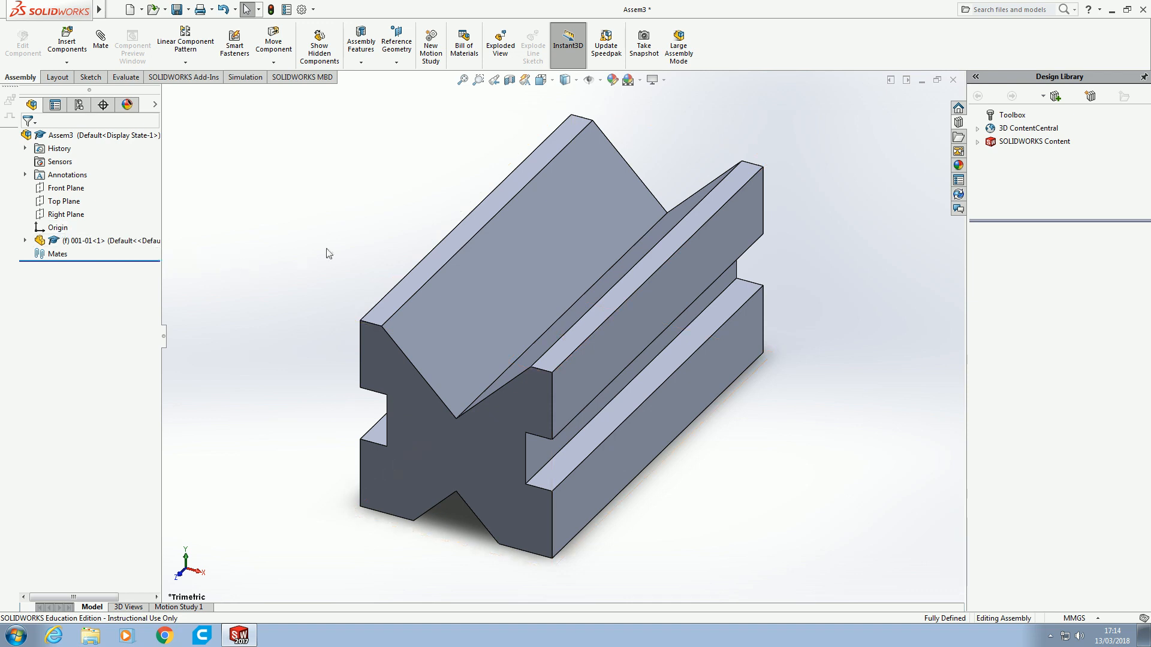
Step: Try to move the 001-01 V-block to test whether it is fixed, and clear the selection
{"action": "left_click_drag", "start_coordinate": [434, 430], "coordinate": [636, 389]}
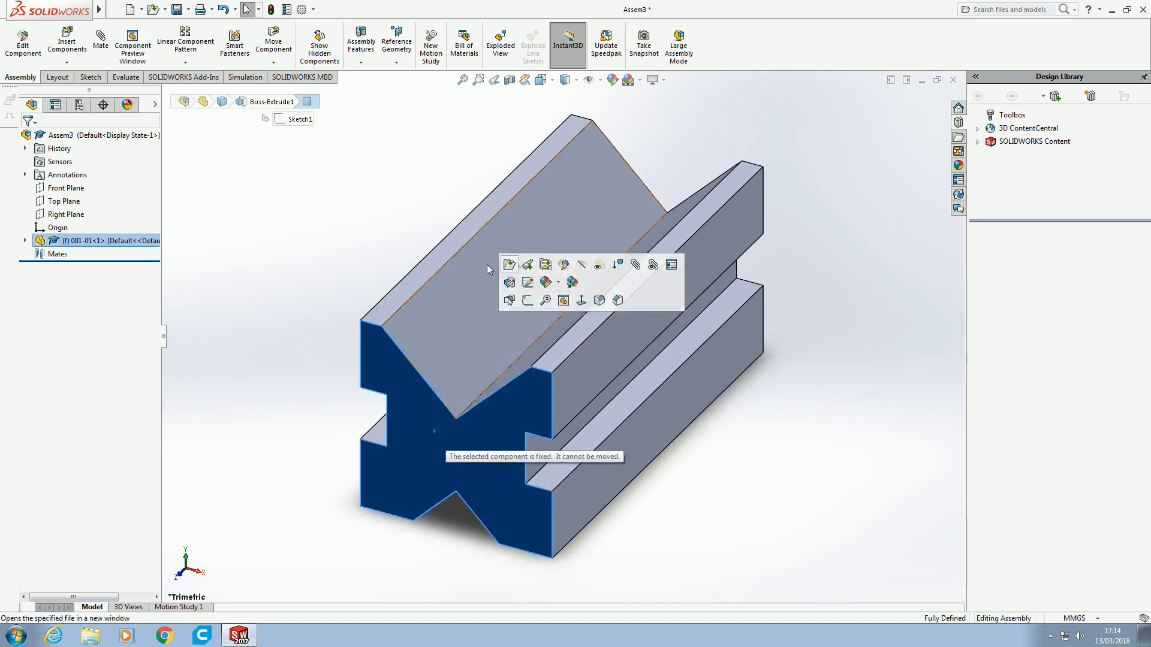
{"action": "left_click", "coordinate": [474, 287]}
{"action": "left_click", "coordinate": [296, 223]}
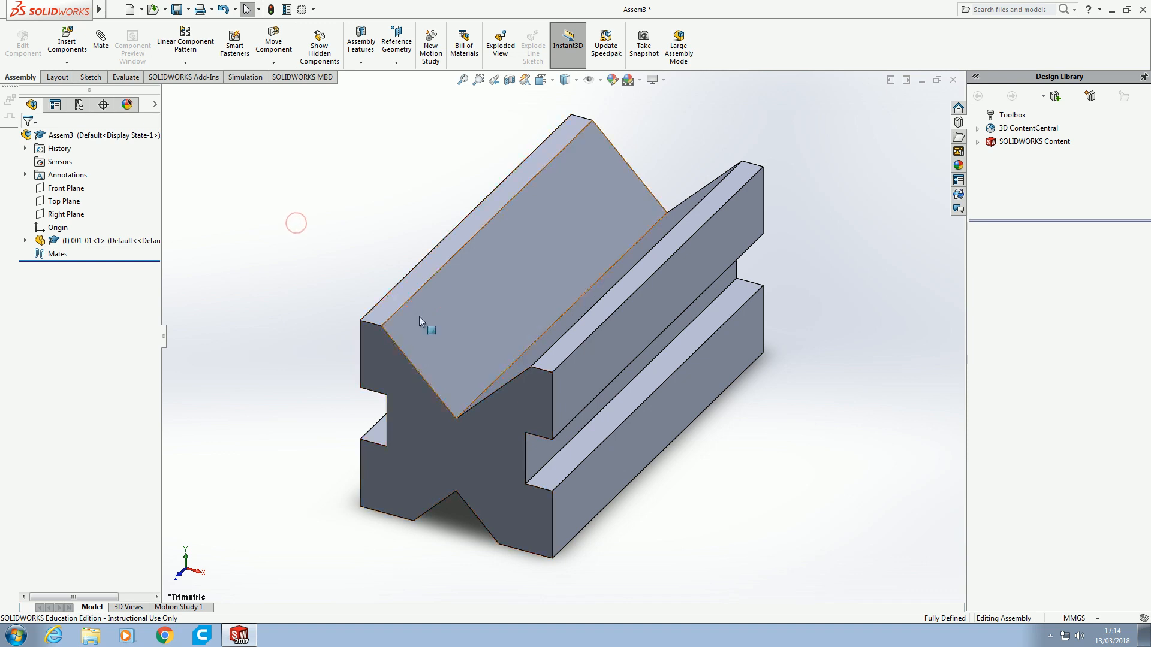
{"action": "left_click", "coordinate": [300, 247]}
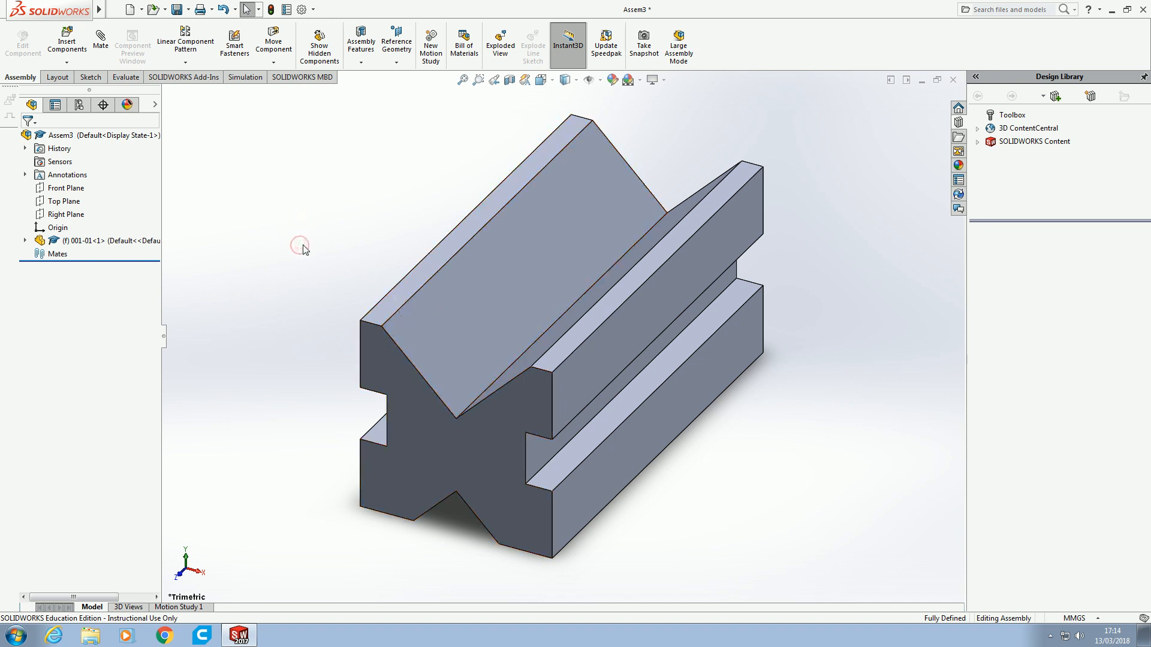
Step: Insert part 001-02, the clamp, and place it in front of the V-block
{"action": "left_click", "coordinate": [67, 41]}
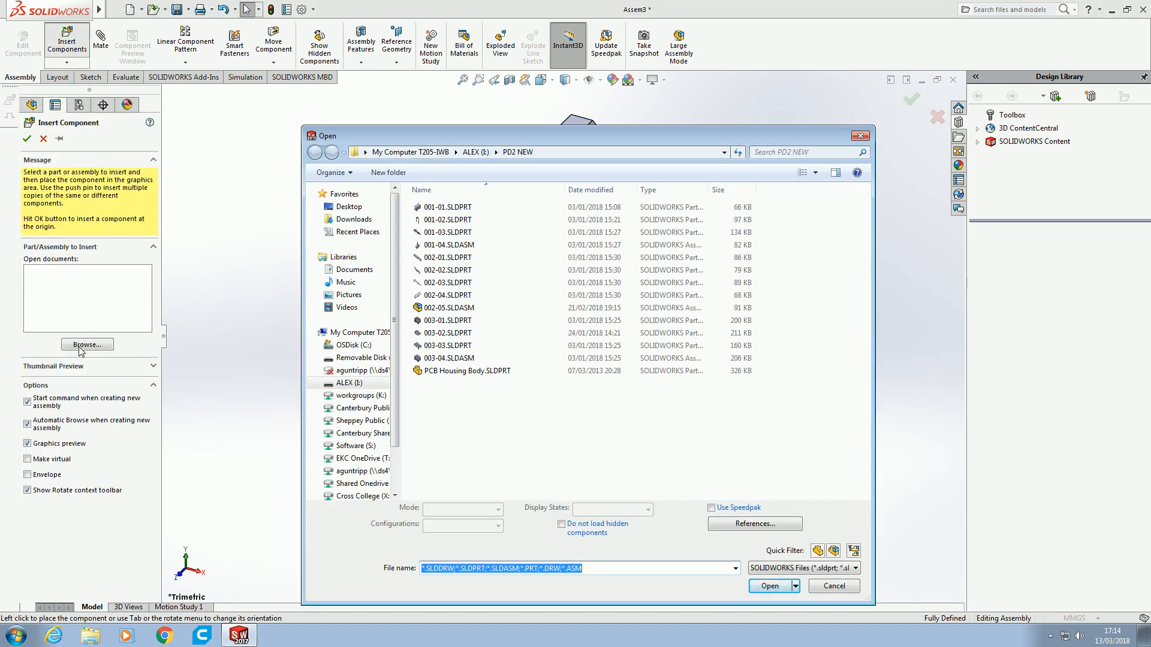
{"action": "left_click", "coordinate": [444, 220]}
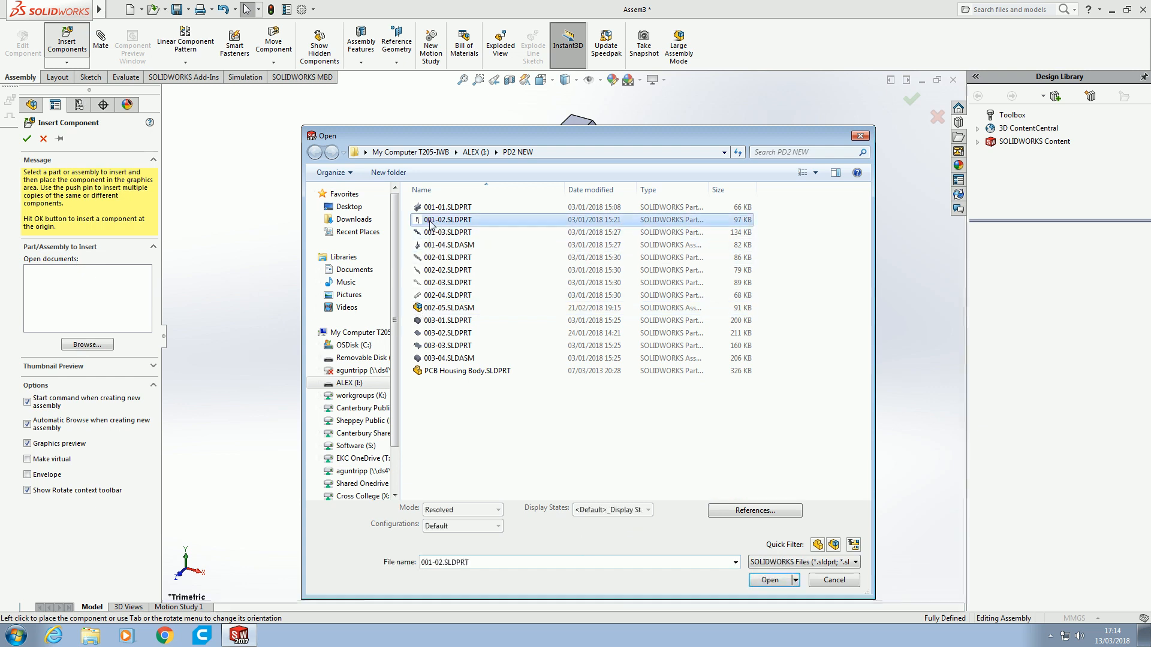
{"action": "left_click", "coordinate": [771, 580]}
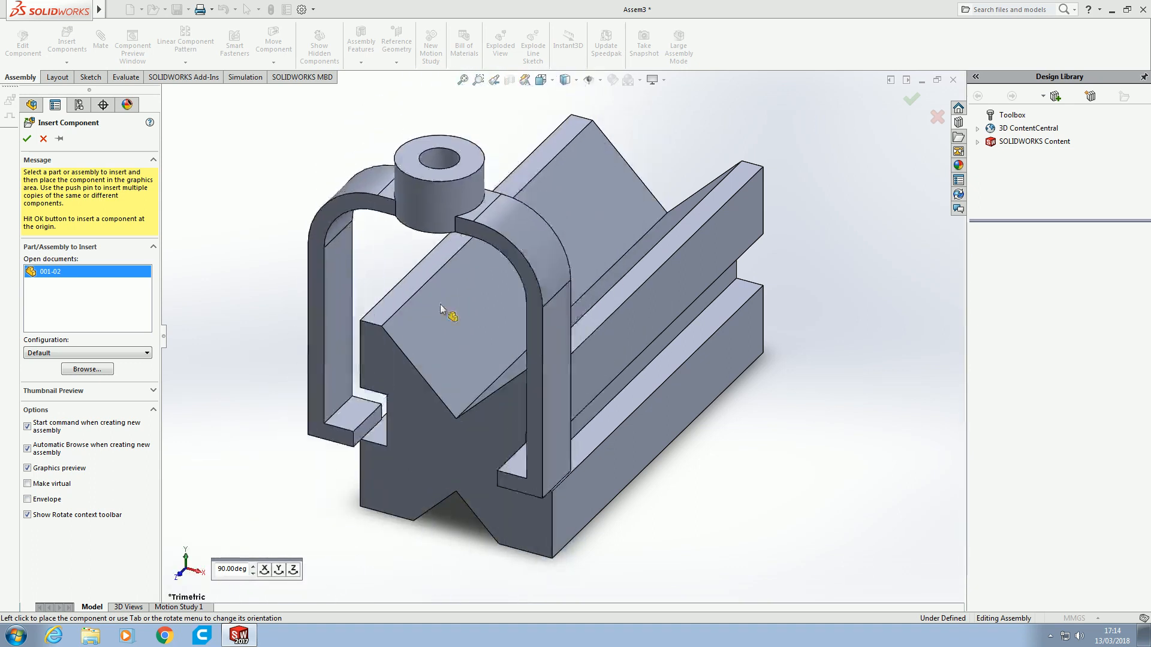
{"action": "left_click", "coordinate": [470, 405]}
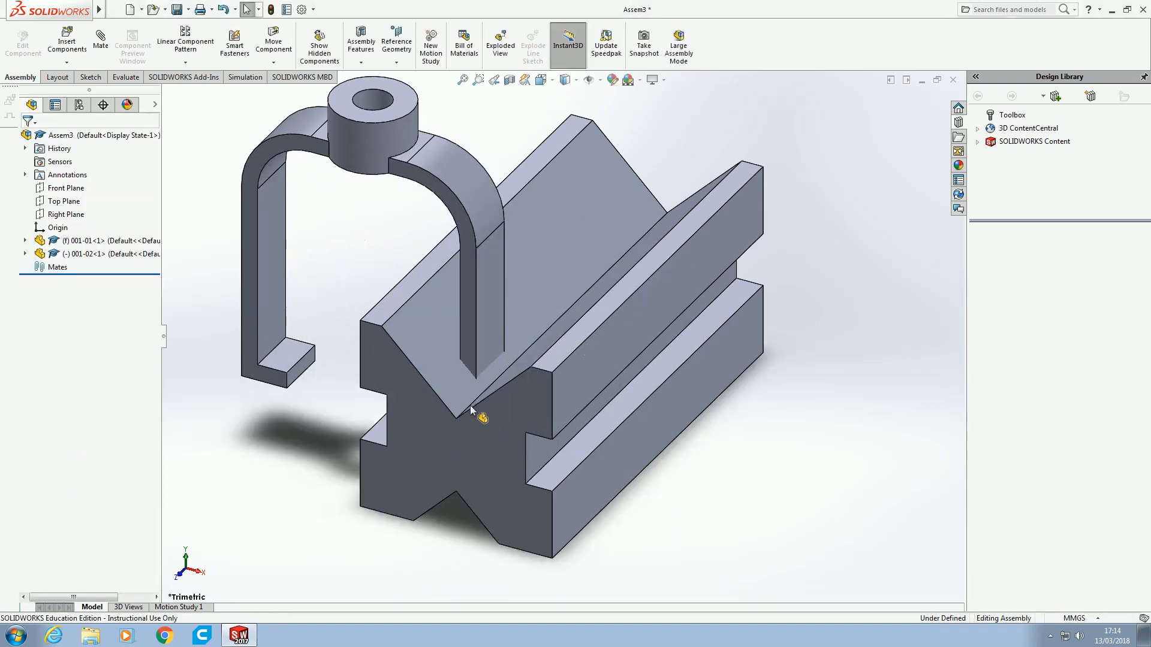
Step: Move the 001-02 clamp so that it straddles the V-block with its feet level with the side grooves
{"action": "left_click_drag", "start_coordinate": [473, 212], "coordinate": [647, 183]}
{"action": "middle_click_drag", "start_coordinate": [684, 518], "coordinate": [675, 329]}
{"action": "scroll", "coordinate": [526, 340], "scroll_direction": "up", "scroll_amount": 3}
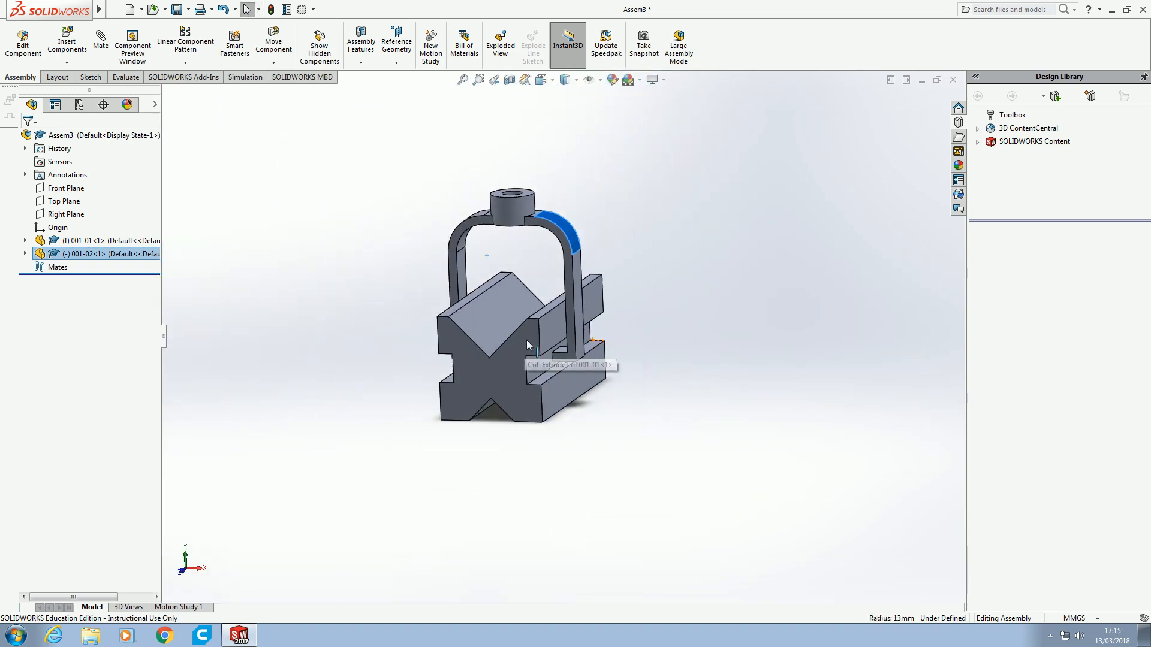
{"action": "scroll", "coordinate": [526, 340], "scroll_direction": "down", "scroll_amount": 2}
{"action": "left_click", "coordinate": [651, 306]}
{"action": "mouse_move", "coordinate": [596, 259]}
{"action": "left_mouse_down"}
{"action": "mouse_move", "coordinate": [560, 260]}
{"action": "mouse_move", "coordinate": [592, 266]}
{"action": "left_mouse_up"}
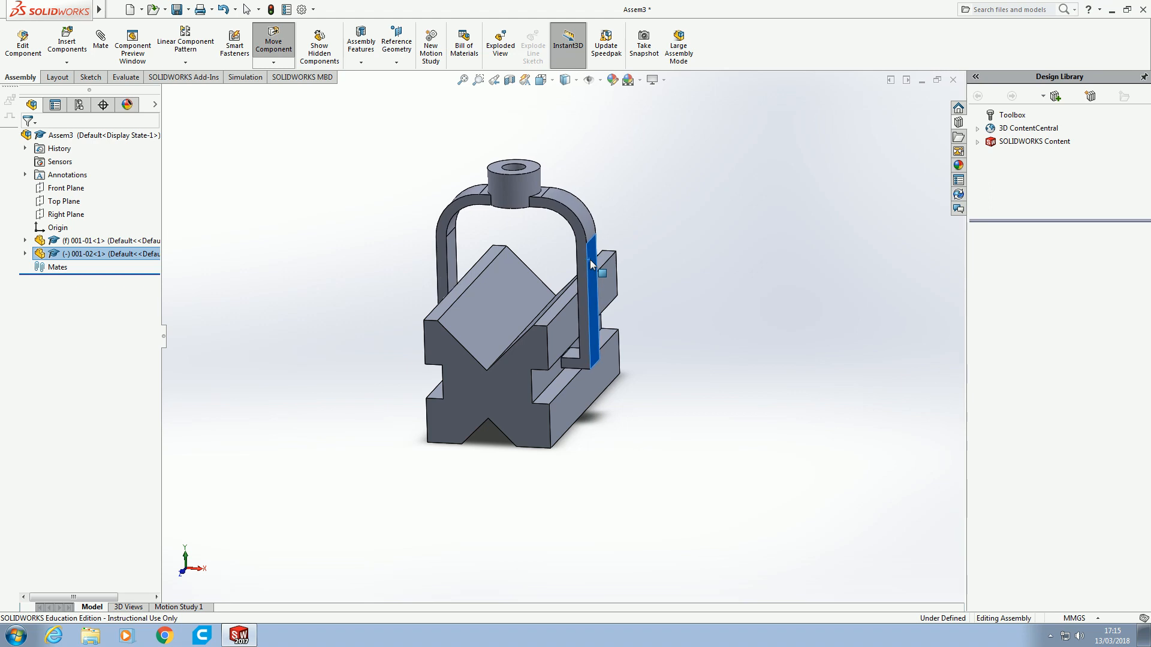
{"action": "left_click", "coordinate": [682, 344]}
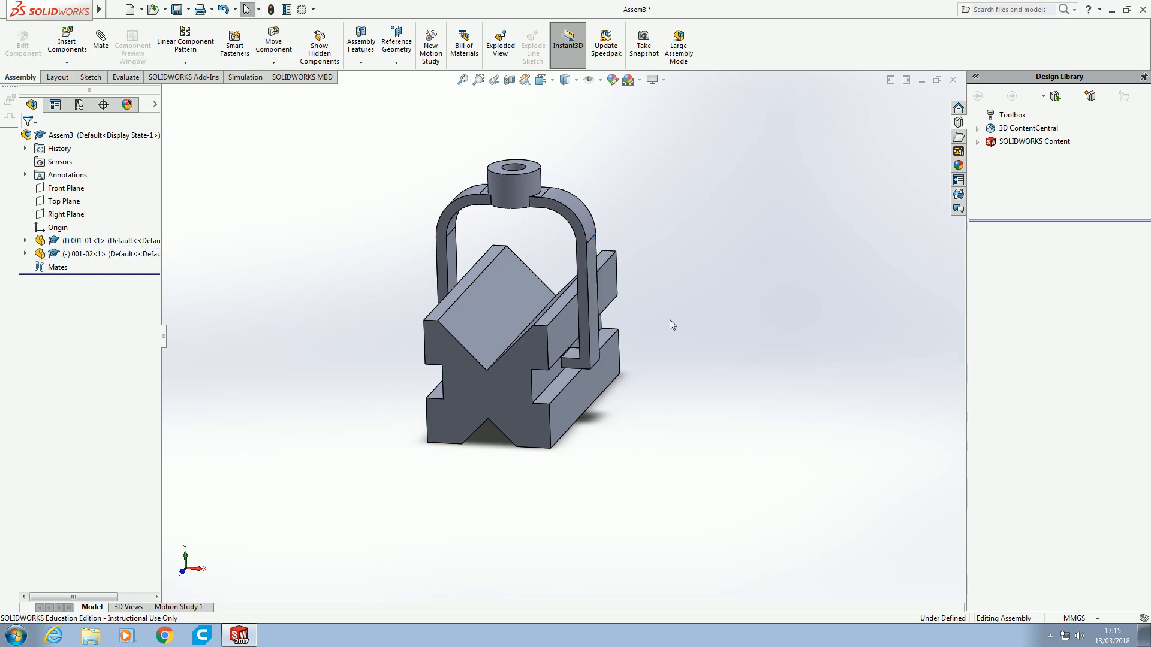
Step: Start a mate between the V-block's side groove face and the inner end face of the clamp foot beside it
{"action": "left_click", "coordinate": [98, 46]}
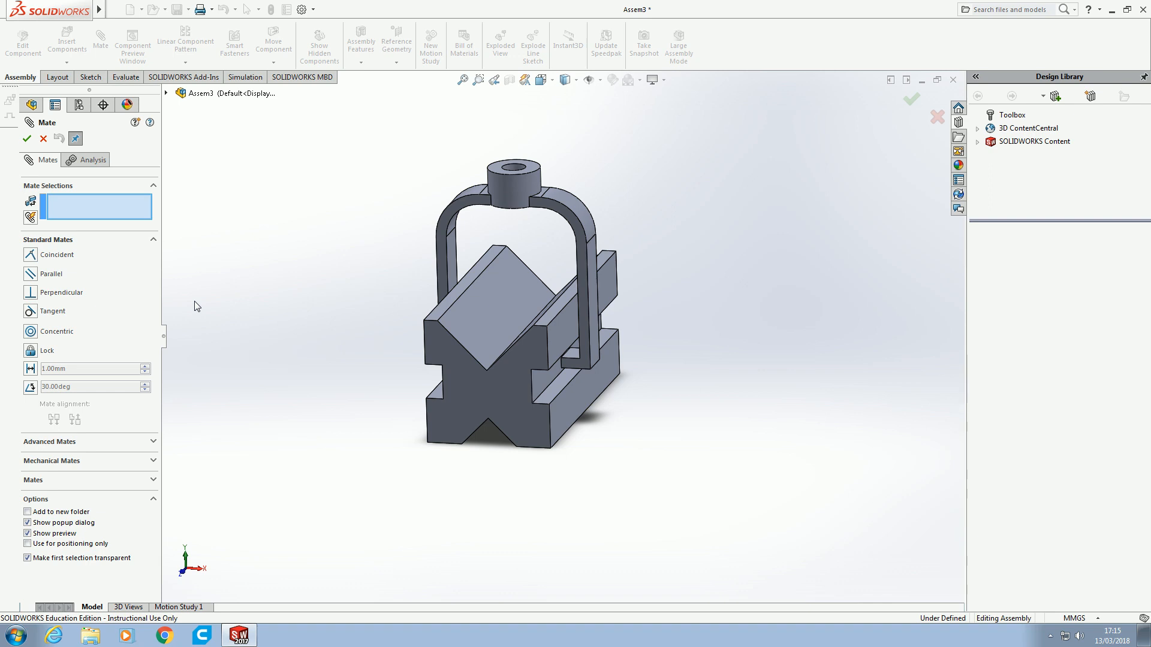
{"action": "middle_click_drag", "start_coordinate": [304, 371], "coordinate": [308, 324]}
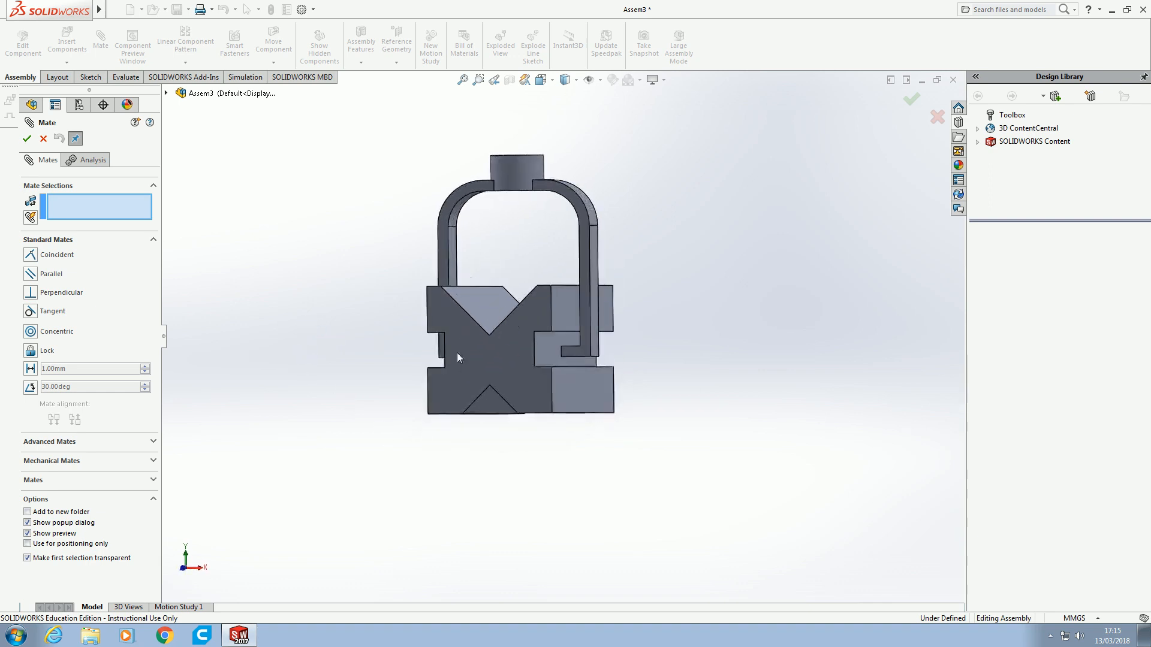
{"action": "scroll", "coordinate": [637, 359], "scroll_direction": "down", "scroll_amount": 3}
{"action": "scroll", "coordinate": [606, 347], "scroll_direction": "down", "scroll_amount": 2}
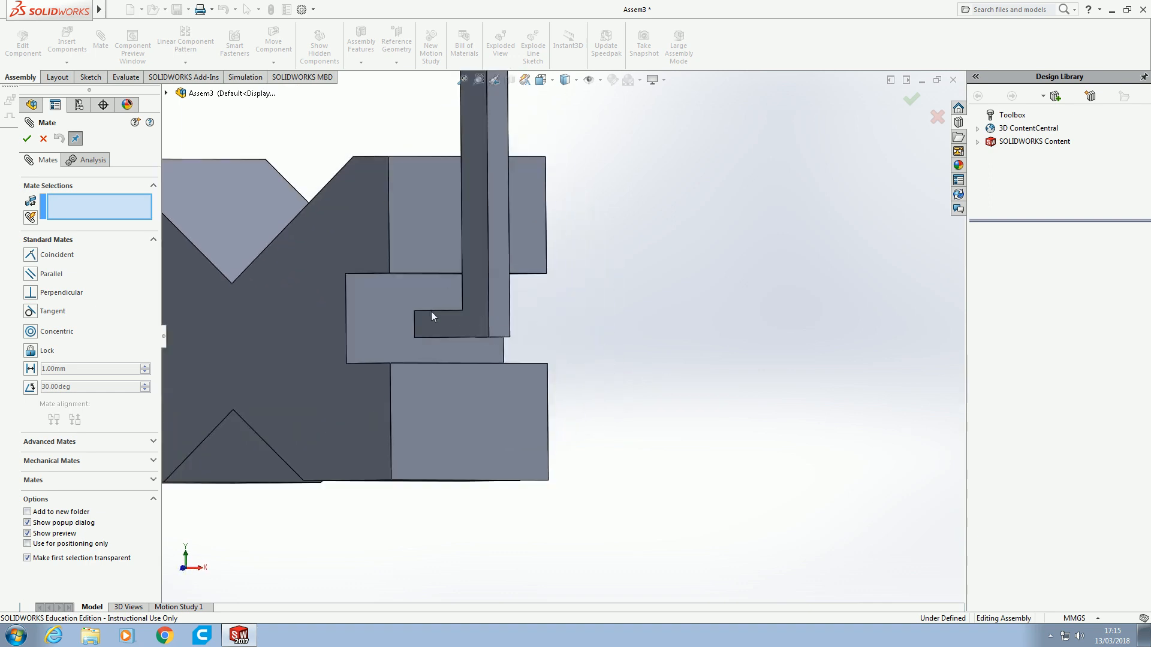
{"action": "left_click", "coordinate": [368, 313]}
{"action": "middle_click_drag", "start_coordinate": [368, 312], "coordinate": [407, 319]}
{"action": "middle_click", "coordinate": [400, 324]}
{"action": "scroll", "coordinate": [338, 295], "scroll_direction": "up", "scroll_amount": 2}
{"action": "middle_click_drag", "start_coordinate": [597, 340], "coordinate": [622, 337]}
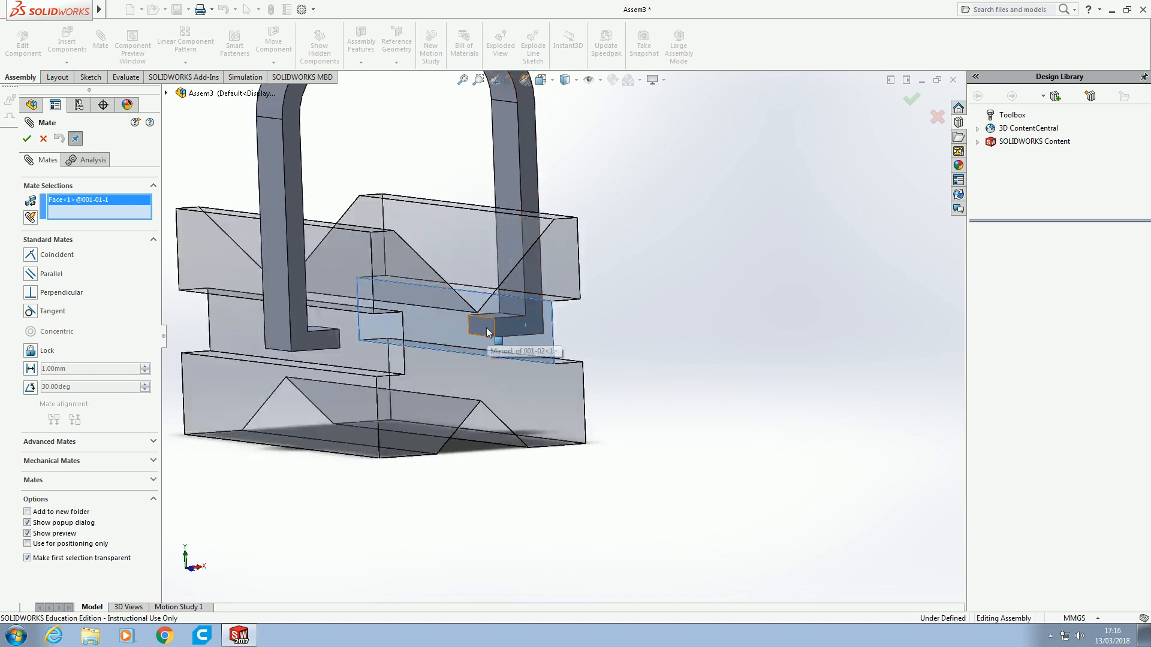
{"action": "left_click", "coordinate": [487, 332]}
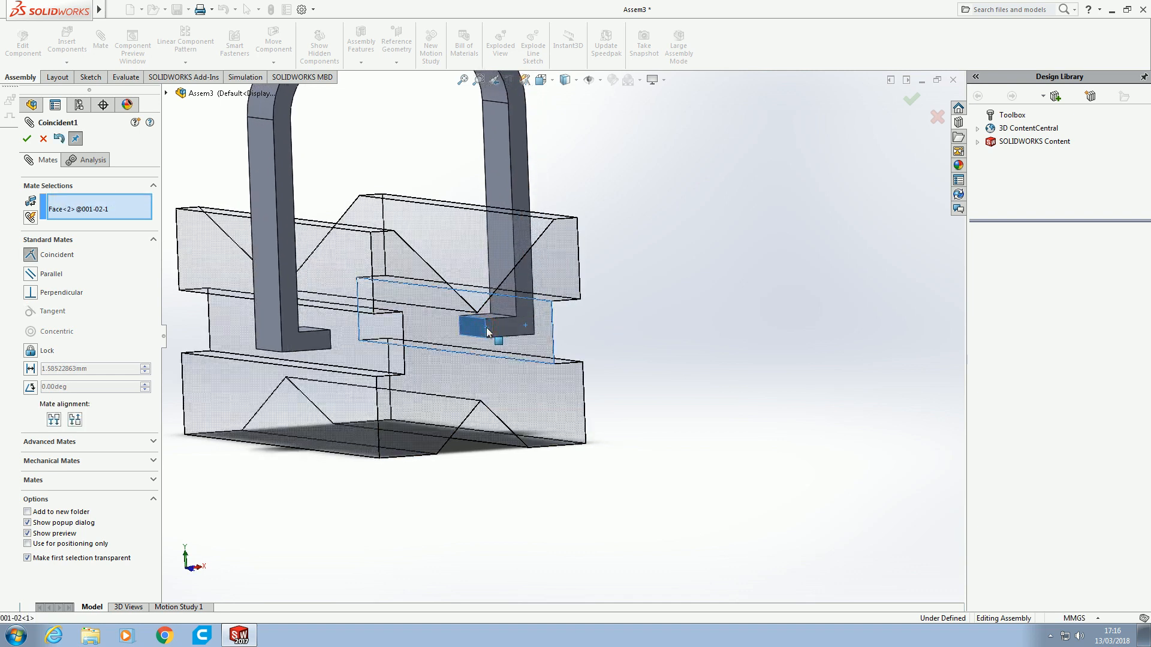
Step: Make the mate between the groove face and the clamp foot a distance mate of 0.5 mm and accept it
{"action": "middle_click_drag", "start_coordinate": [617, 411], "coordinate": [621, 381]}
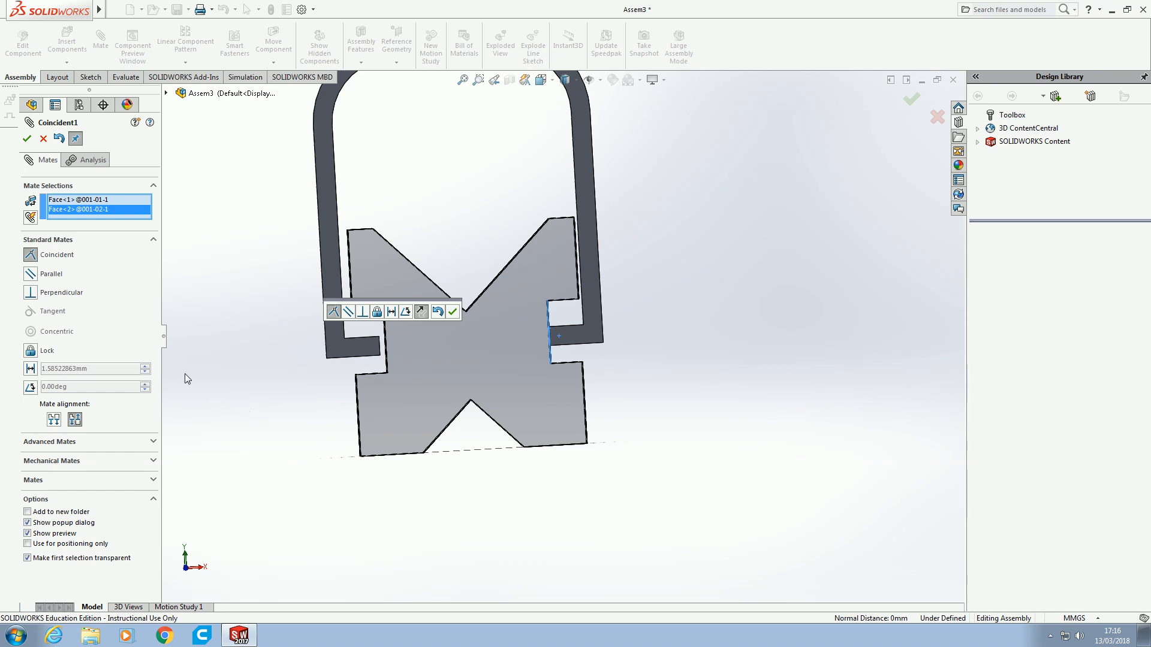
{"action": "left_click", "coordinate": [31, 371]}
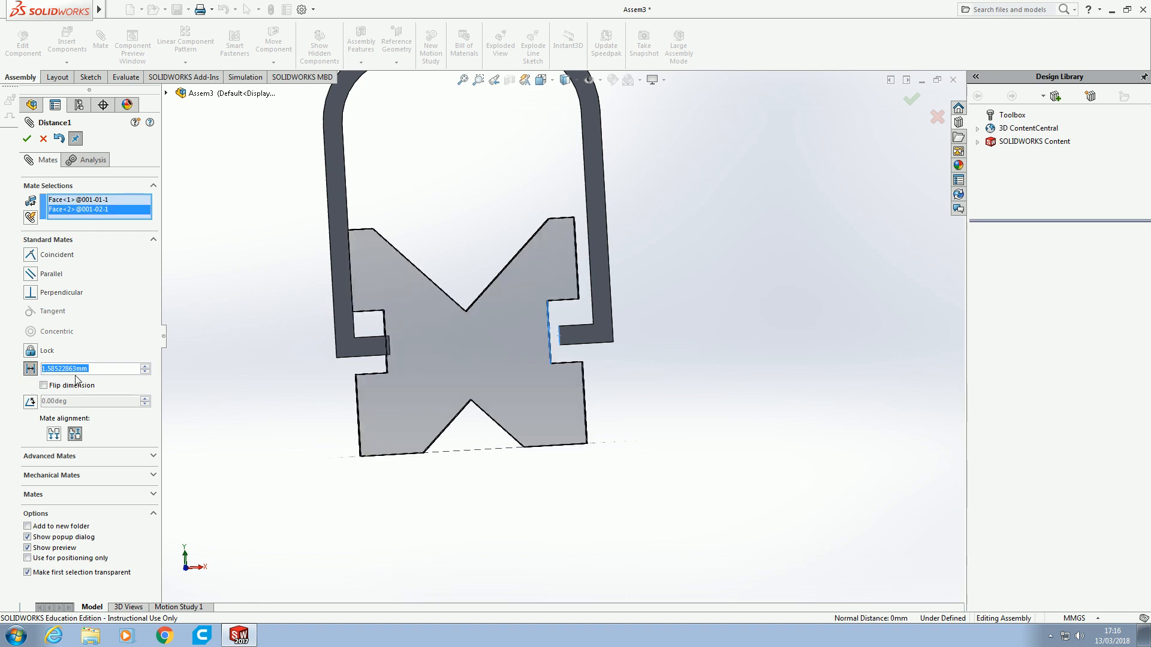
{"action": "type", "text": "0.5"}
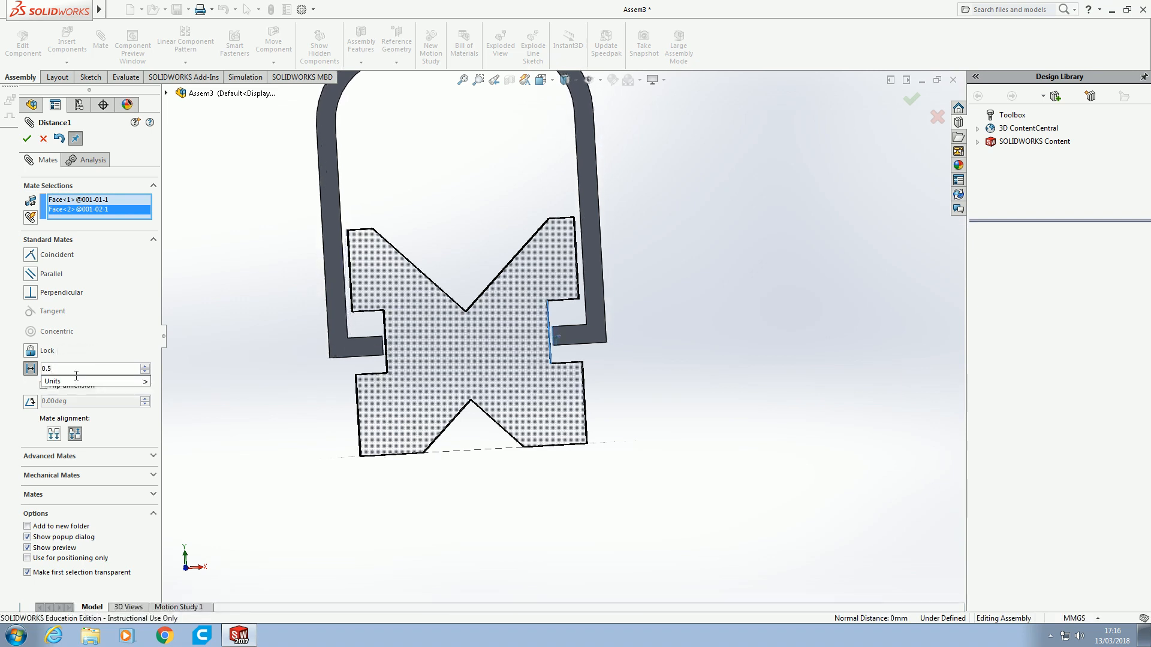
{"action": "key", "text": "Return"}
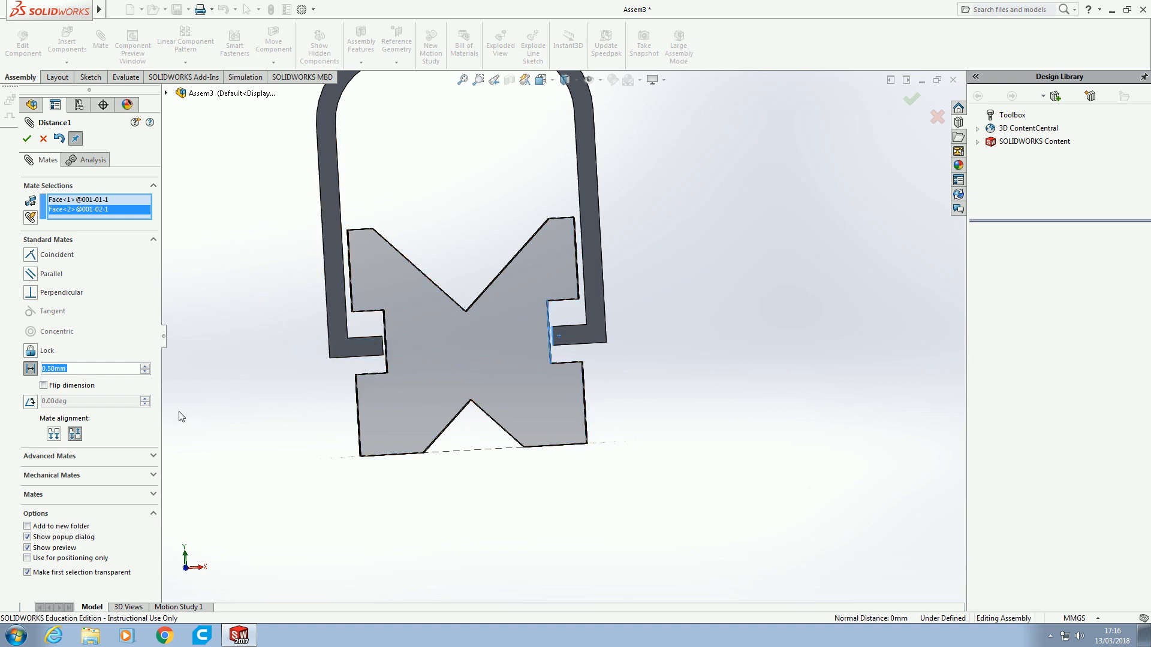
{"action": "left_click", "coordinate": [27, 139]}
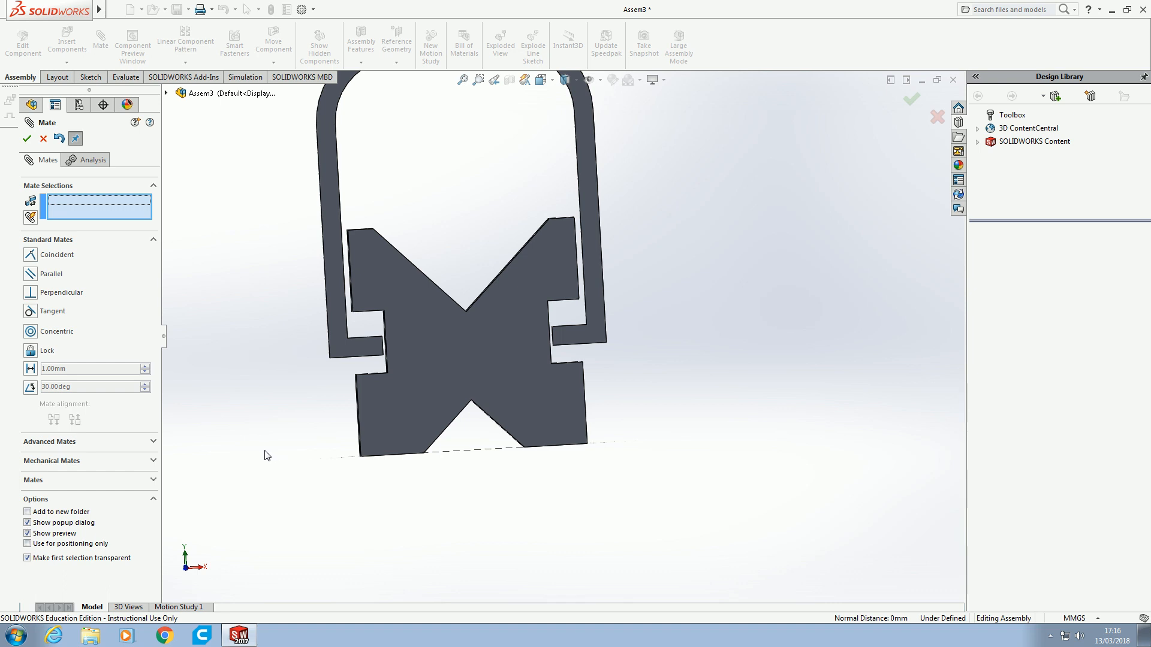
Step: Move the mated clamp relative to the V-block to test its remaining freedom of movement
{"action": "scroll", "coordinate": [465, 380], "scroll_direction": "up", "scroll_amount": 5}
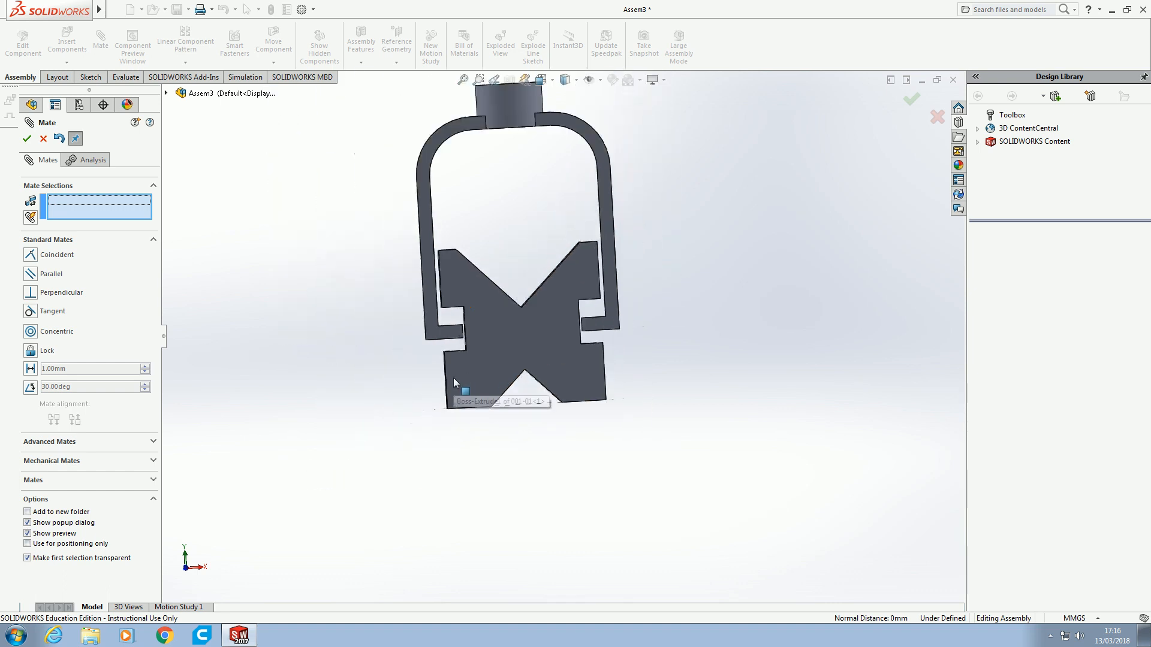
{"action": "middle_click_drag", "start_coordinate": [603, 377], "coordinate": [590, 384]}
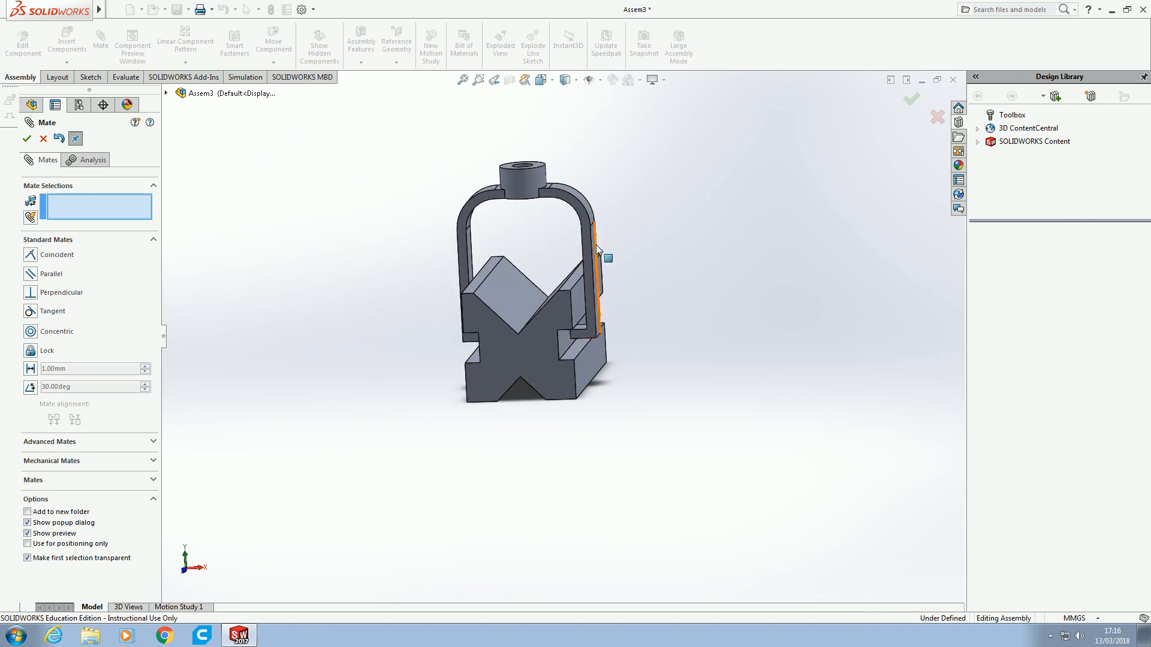
{"action": "left_click", "coordinate": [593, 276]}
{"action": "left_click_drag", "start_coordinate": [628, 249], "coordinate": [607, 263]}
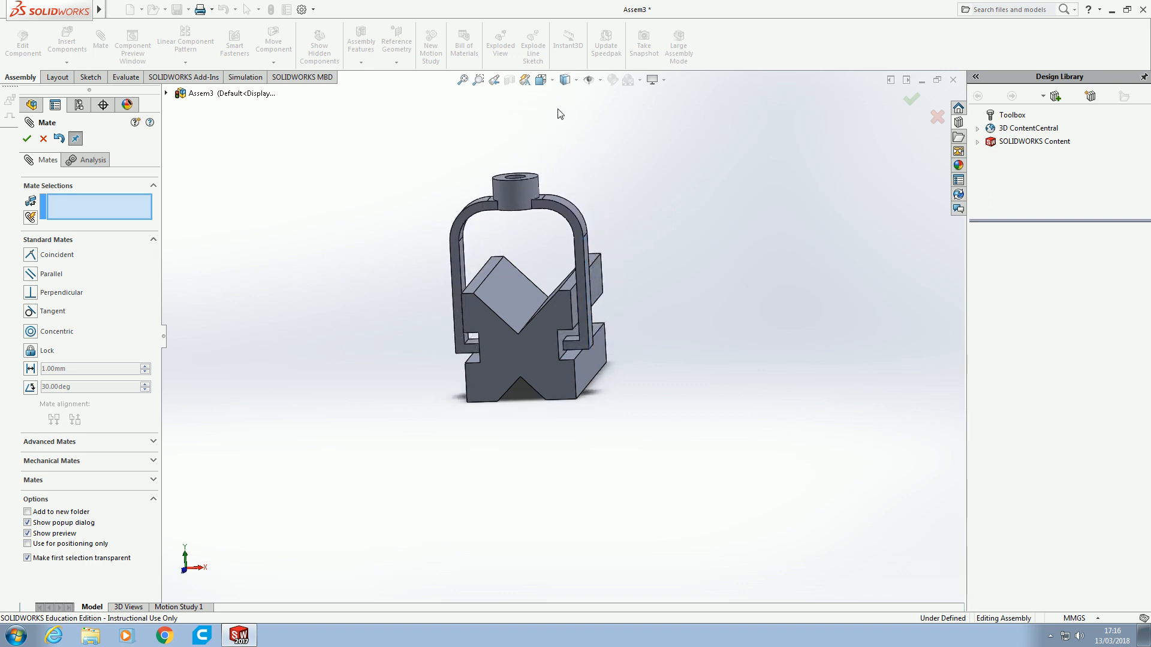
Step: Test the clamp's remaining freedom of movement in the Front and Right views, sliding it along the V-block
{"action": "left_click", "coordinate": [543, 82]}
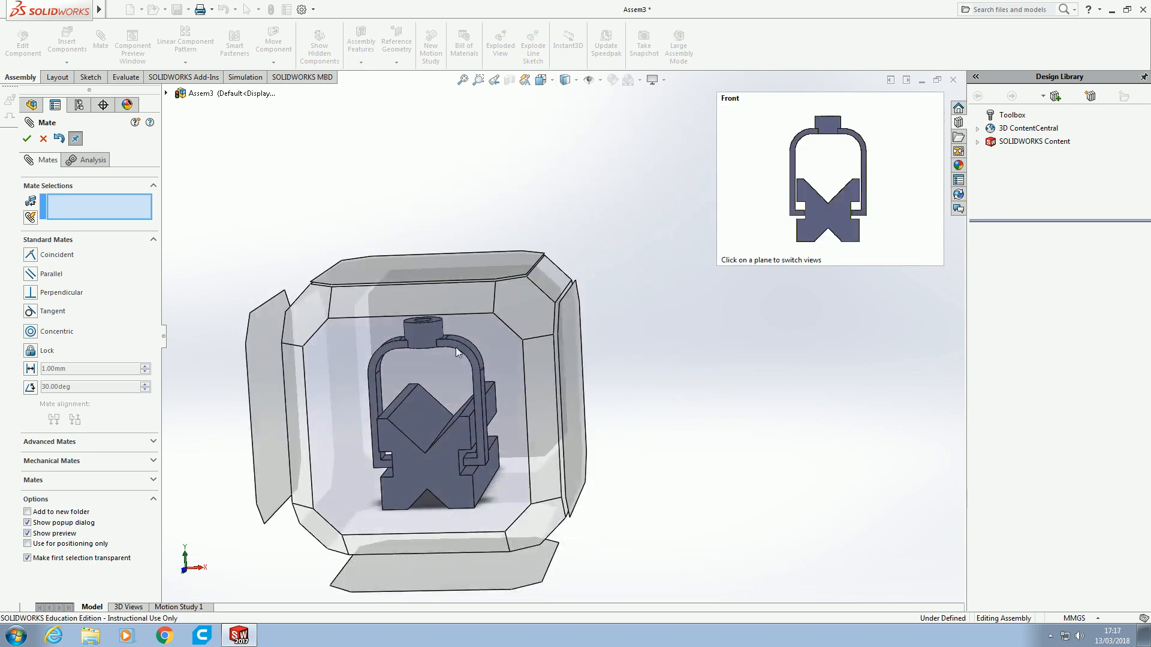
{"action": "left_click", "coordinate": [455, 347]}
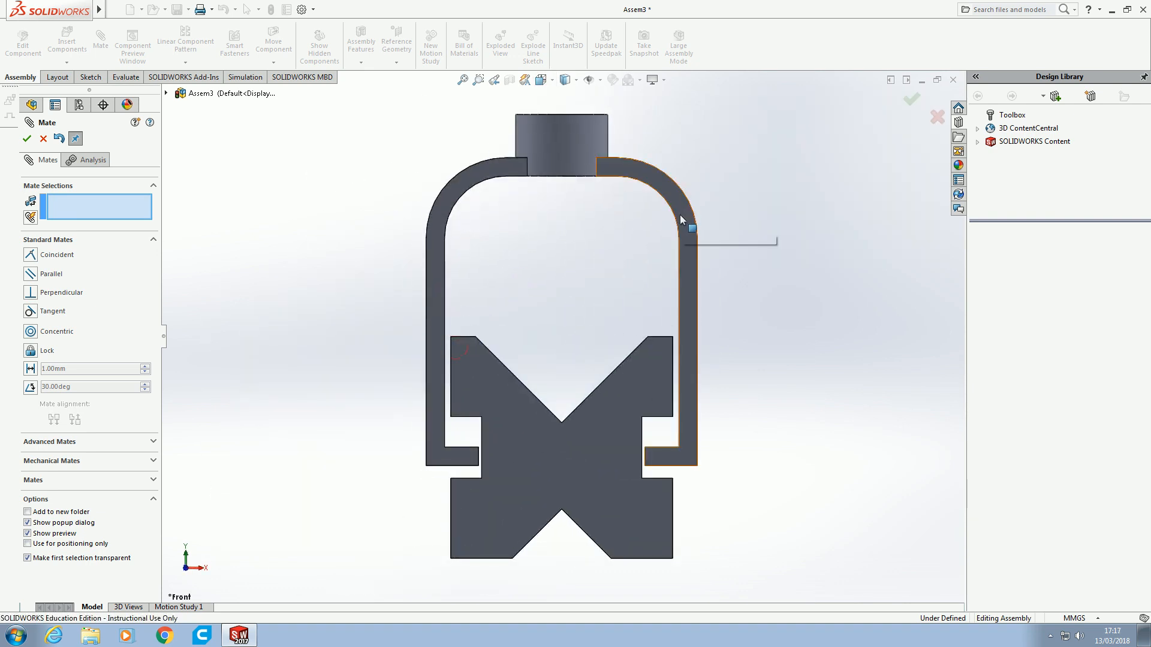
{"action": "mouse_move", "coordinate": [665, 202]}
{"action": "left_mouse_down"}
{"action": "mouse_move", "coordinate": [667, 188]}
{"action": "mouse_move", "coordinate": [648, 329]}
{"action": "mouse_move", "coordinate": [645, 215]}
{"action": "left_mouse_up"}
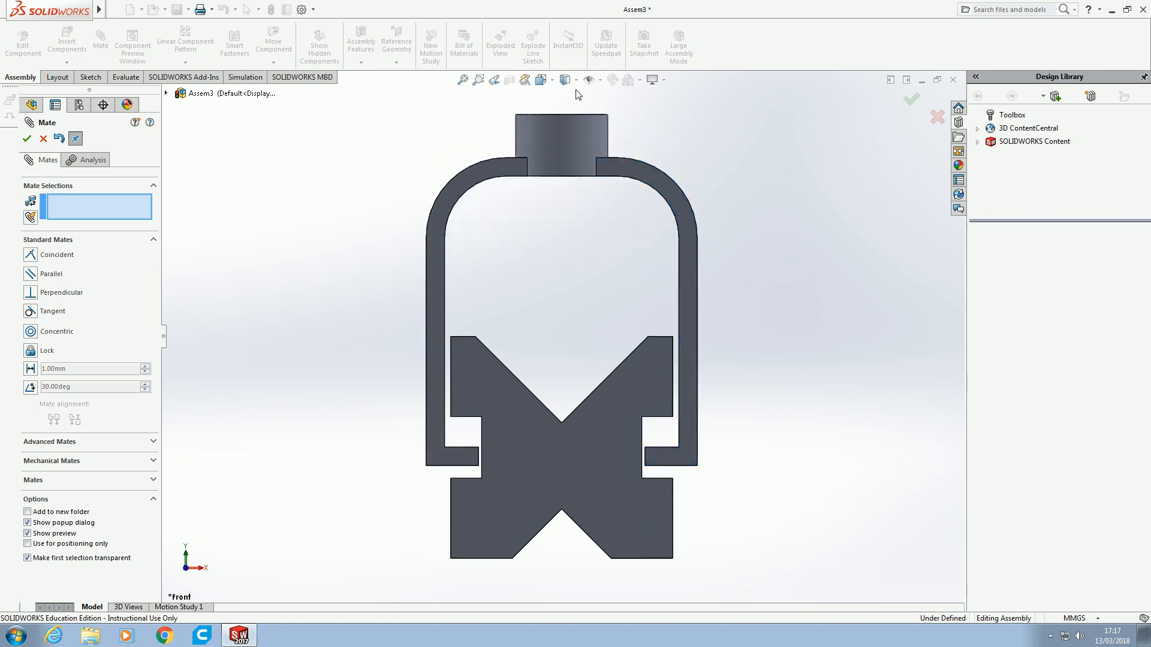
{"action": "left_click", "coordinate": [548, 81]}
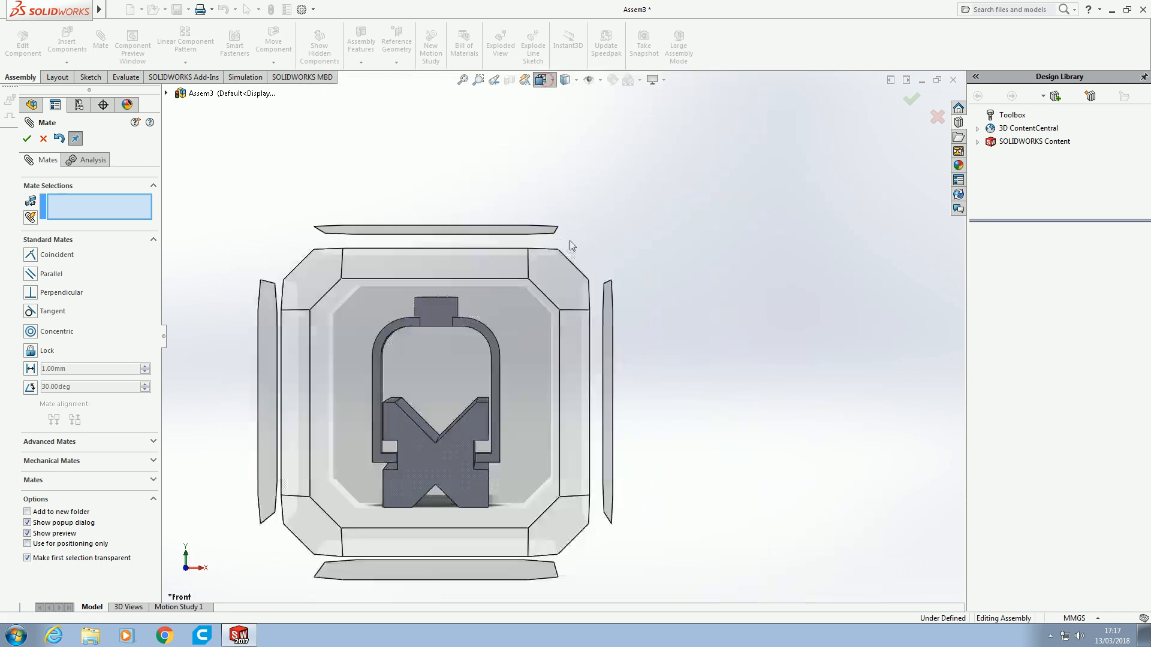
{"action": "left_click", "coordinate": [606, 385]}
{"action": "key", "text": "ctrl+4"}
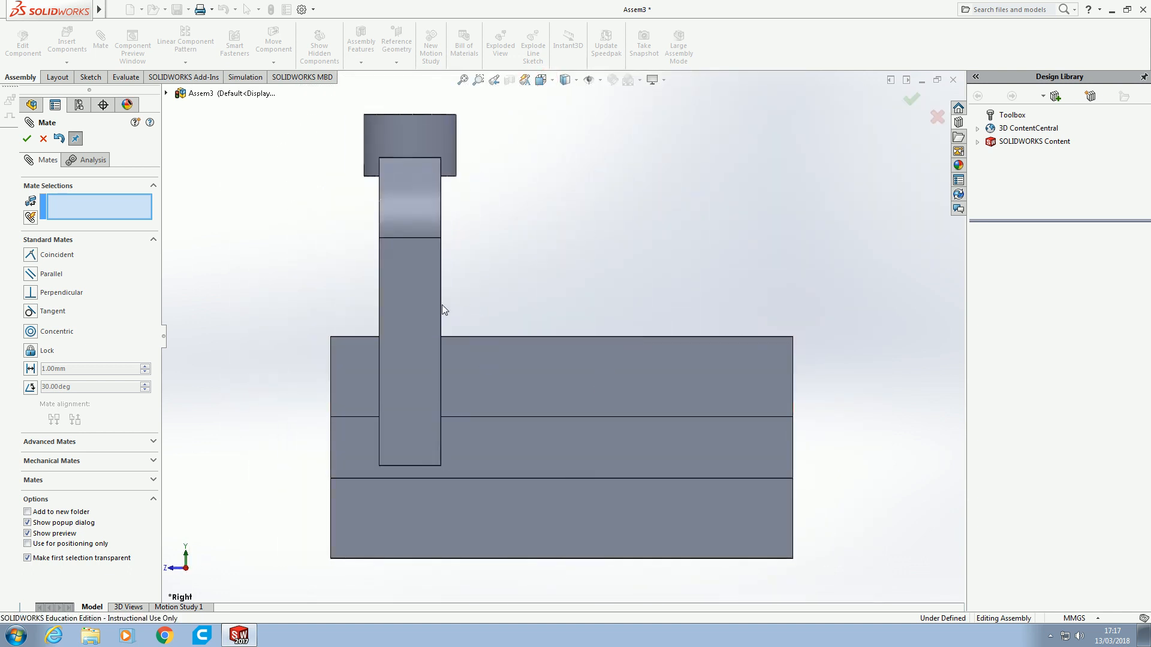
{"action": "left_click_drag", "start_coordinate": [430, 312], "coordinate": [537, 312]}
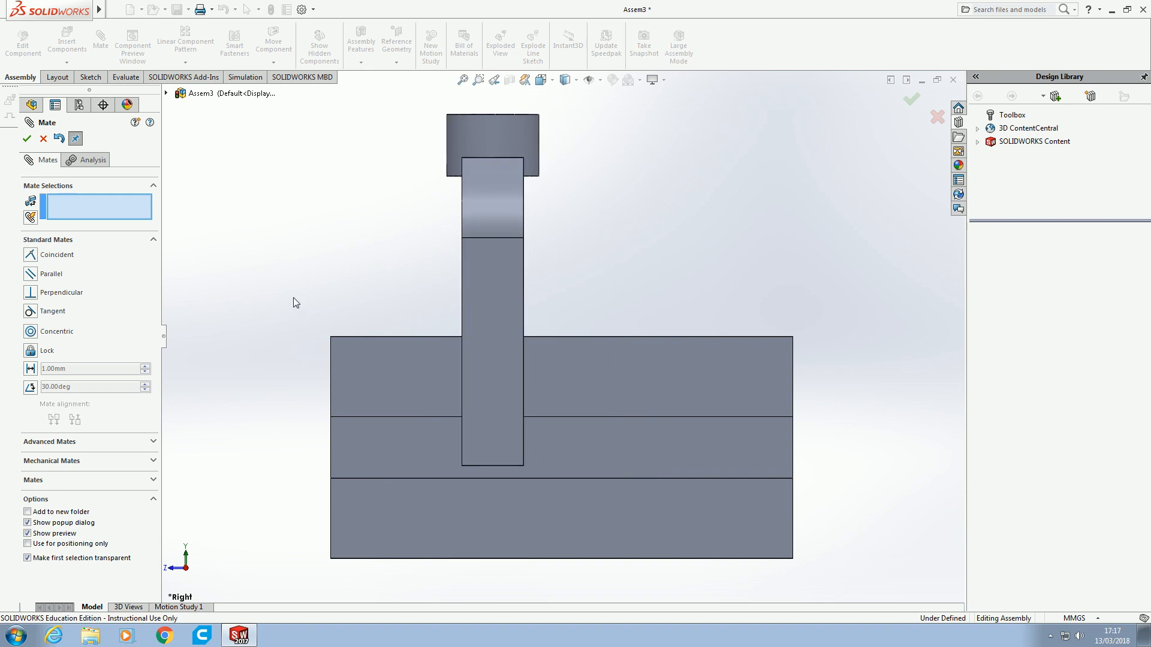
Step: Add a coincident mate between the underside of the clamp foot and the lower face of the V-block's side groove
{"action": "middle_click_drag", "start_coordinate": [268, 325], "coordinate": [323, 310]}
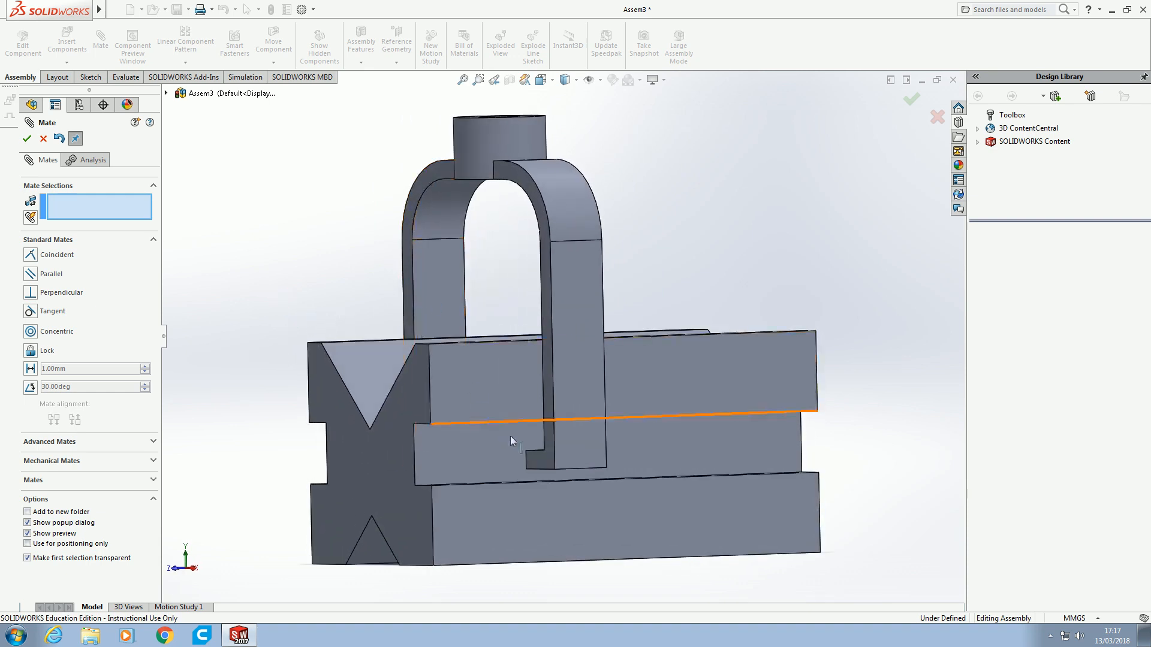
{"action": "middle_click_drag", "start_coordinate": [857, 443], "coordinate": [863, 377]}
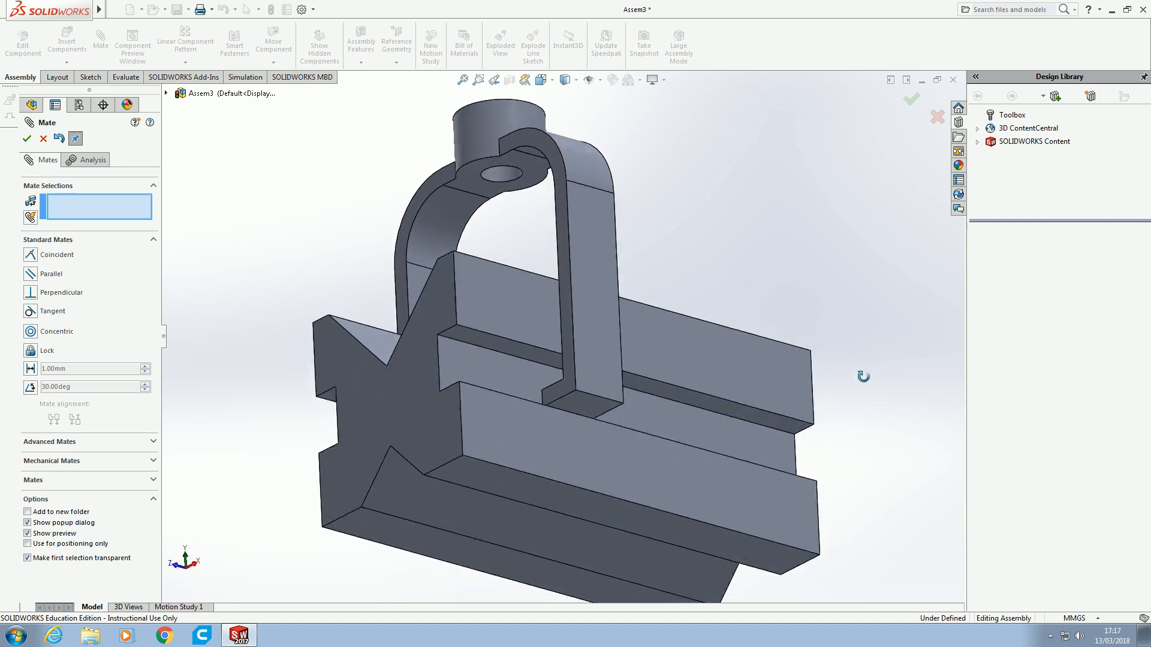
{"action": "left_click", "coordinate": [591, 406]}
{"action": "middle_click_drag", "start_coordinate": [591, 405], "coordinate": [627, 515]}
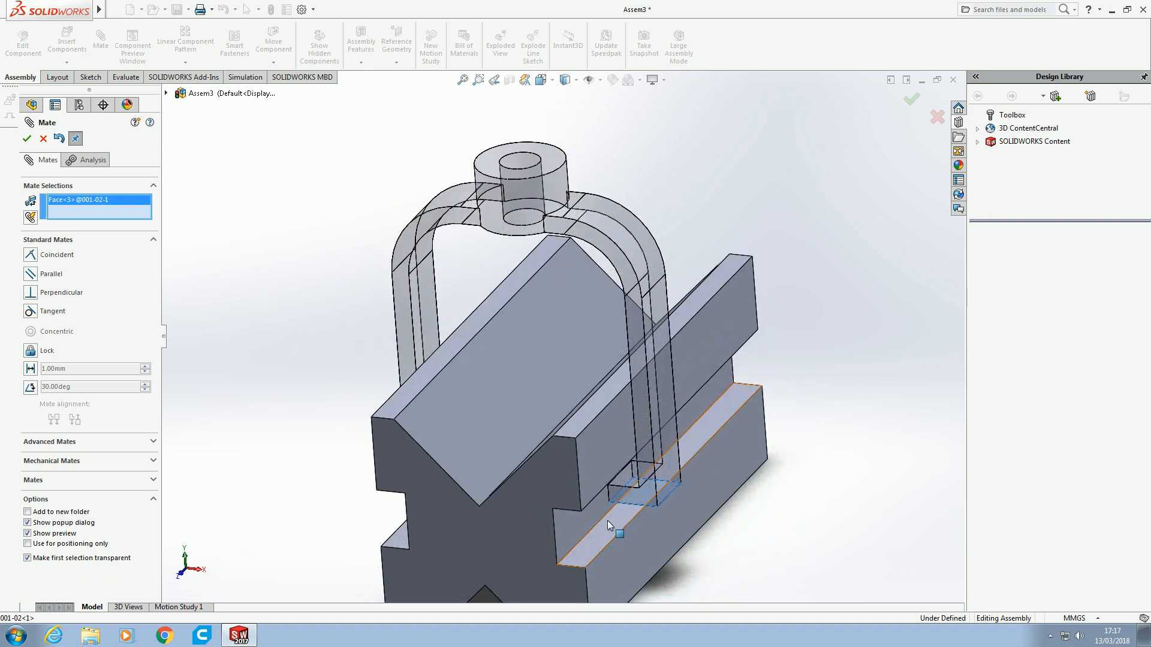
{"action": "left_click", "coordinate": [610, 519]}
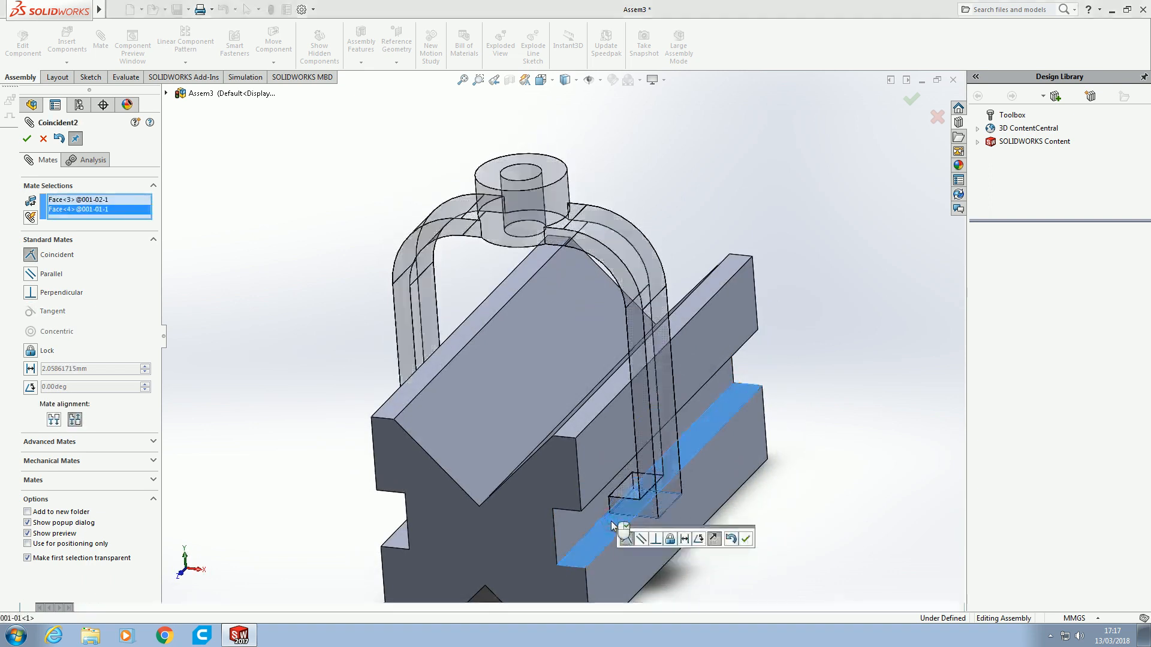
{"action": "left_click", "coordinate": [745, 540]}
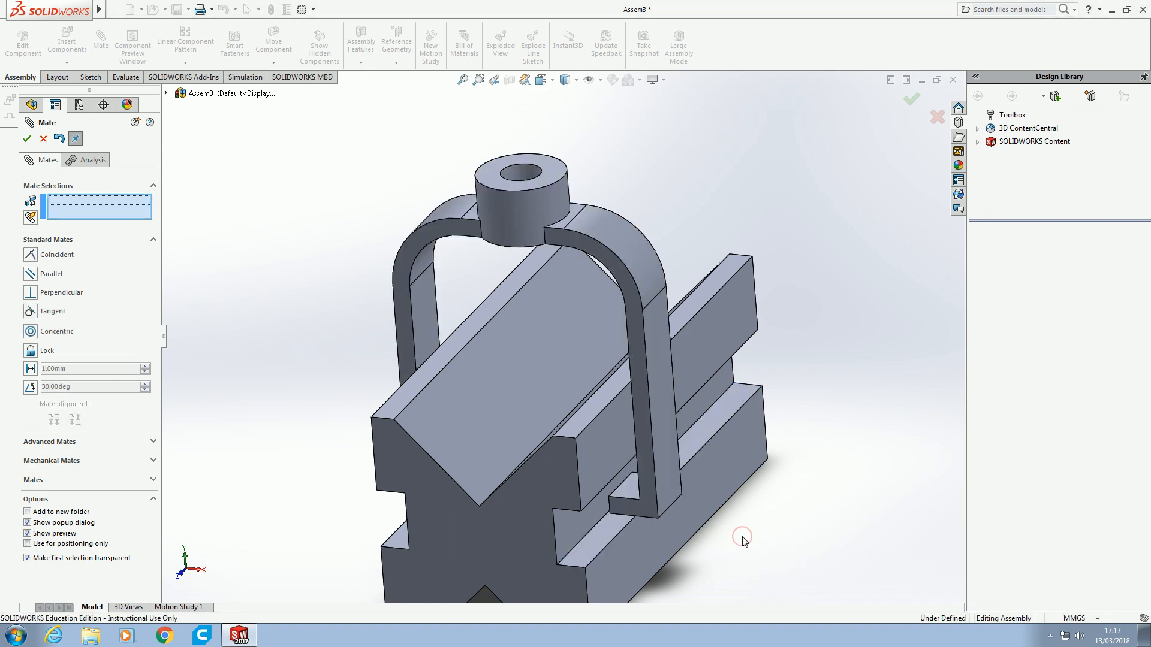
Step: Slide the clamp back and forth along the V-block's grooves to test the coincident mate
{"action": "middle_click_drag", "start_coordinate": [744, 530], "coordinate": [760, 496]}
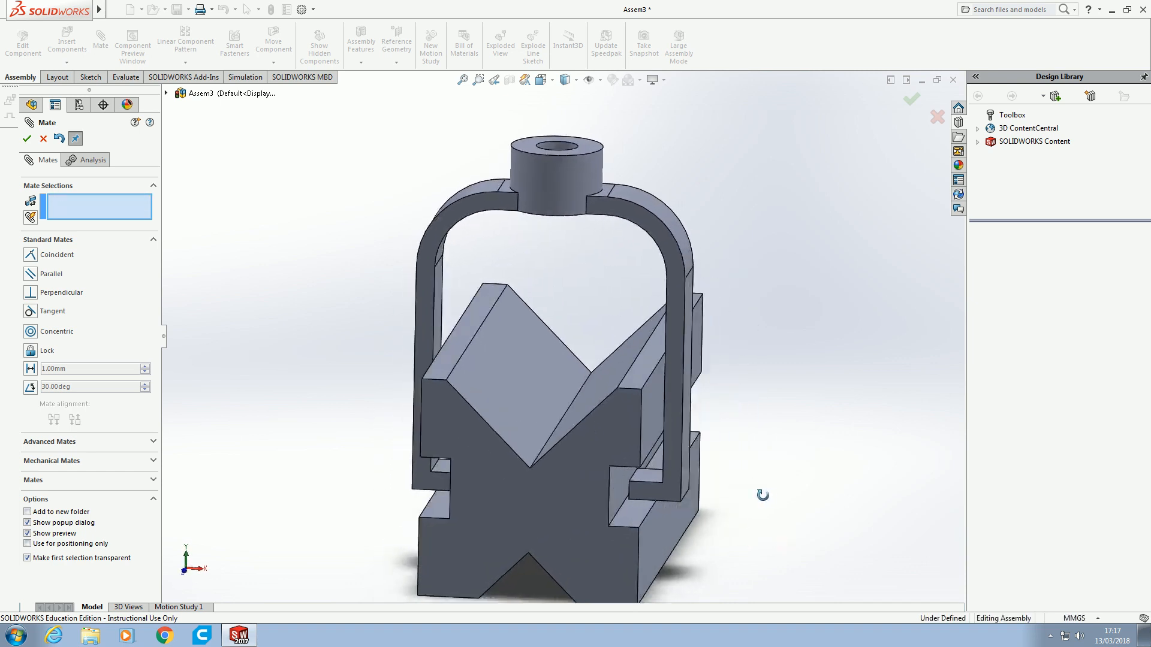
{"action": "middle_click_drag", "start_coordinate": [681, 452], "coordinate": [702, 432]}
{"action": "left_click_drag", "start_coordinate": [703, 432], "coordinate": [788, 482]}
{"action": "left_click", "coordinate": [811, 484]}
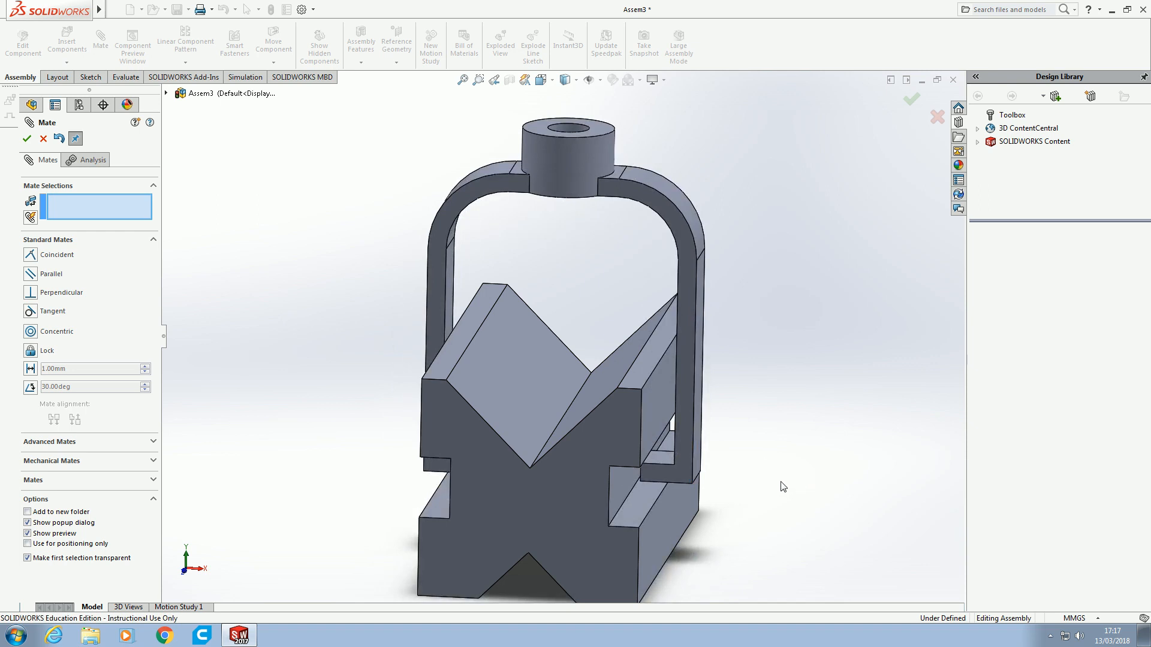
{"action": "middle_click_drag", "start_coordinate": [766, 479], "coordinate": [625, 435]}
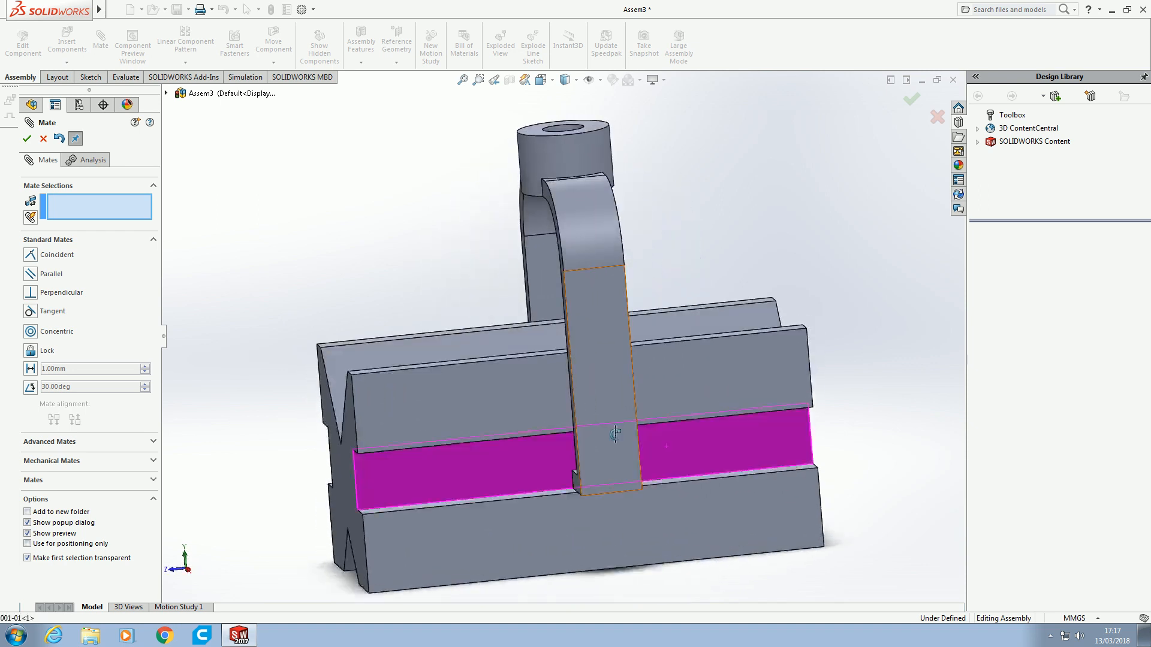
{"action": "left_click_drag", "start_coordinate": [624, 432], "coordinate": [523, 416]}
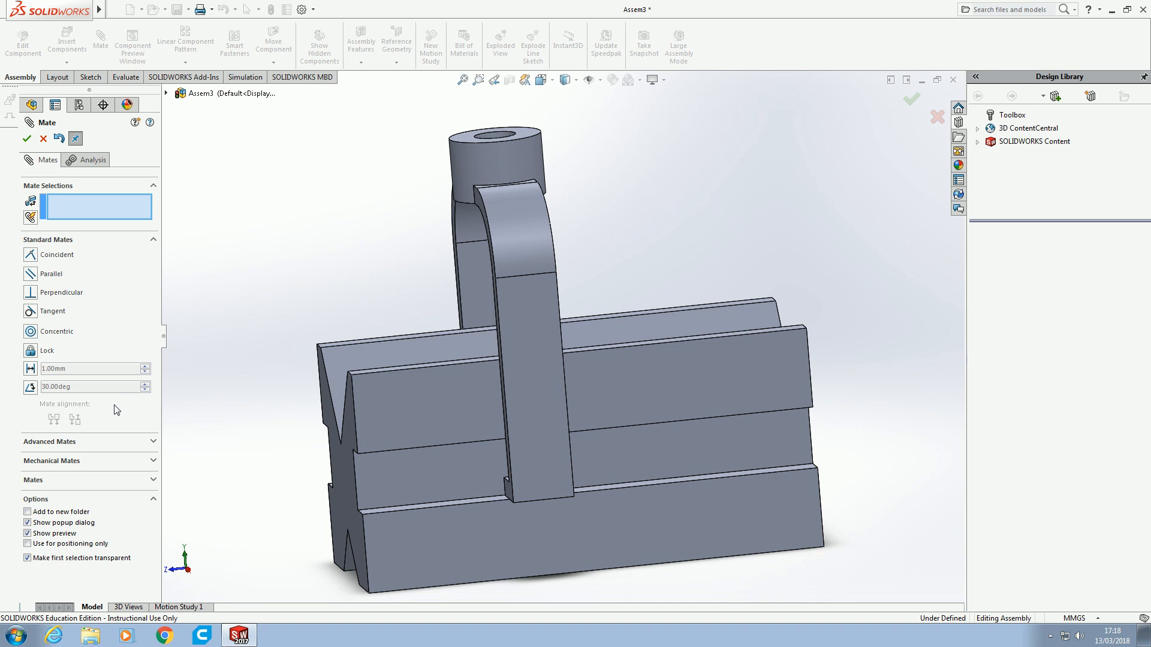
Step: Start an advanced Width mate with the clamp's opposite front and back faces as the width selections
{"action": "left_click", "coordinate": [154, 444]}
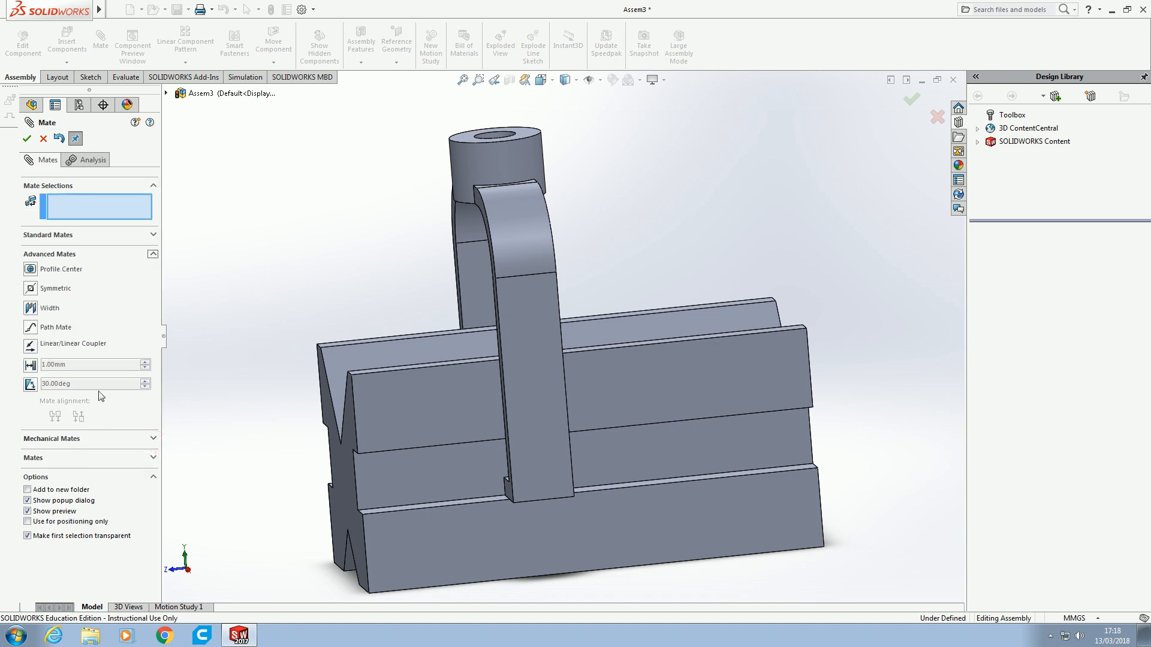
{"action": "left_click", "coordinate": [30, 308]}
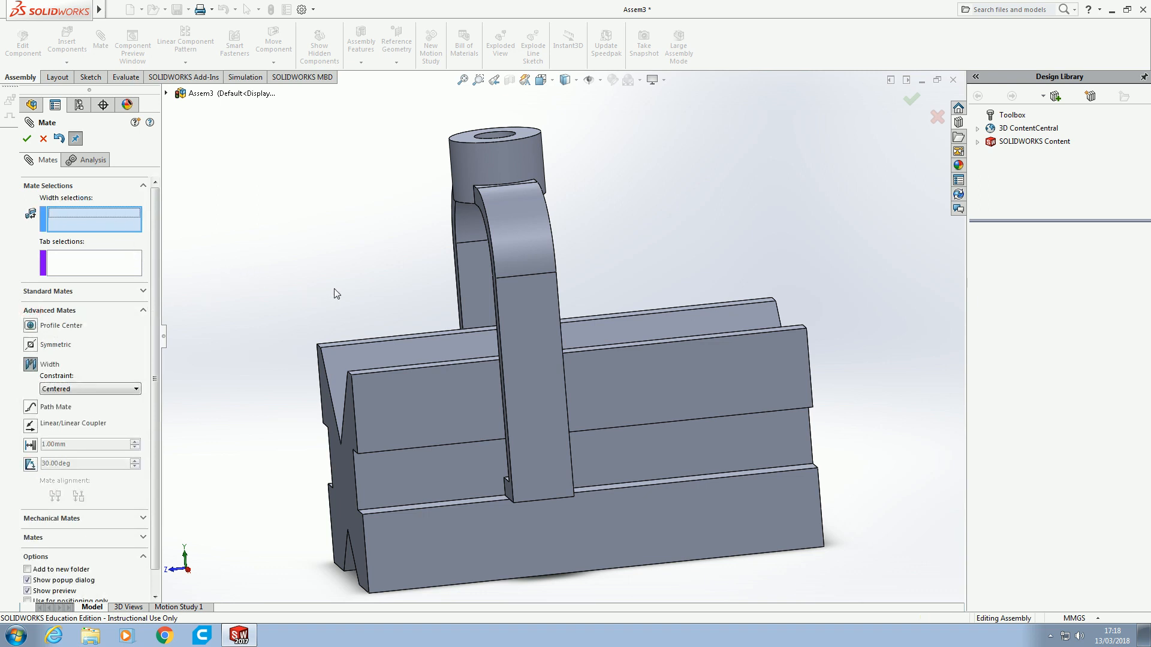
{"action": "middle_click_drag", "start_coordinate": [334, 295], "coordinate": [363, 284]}
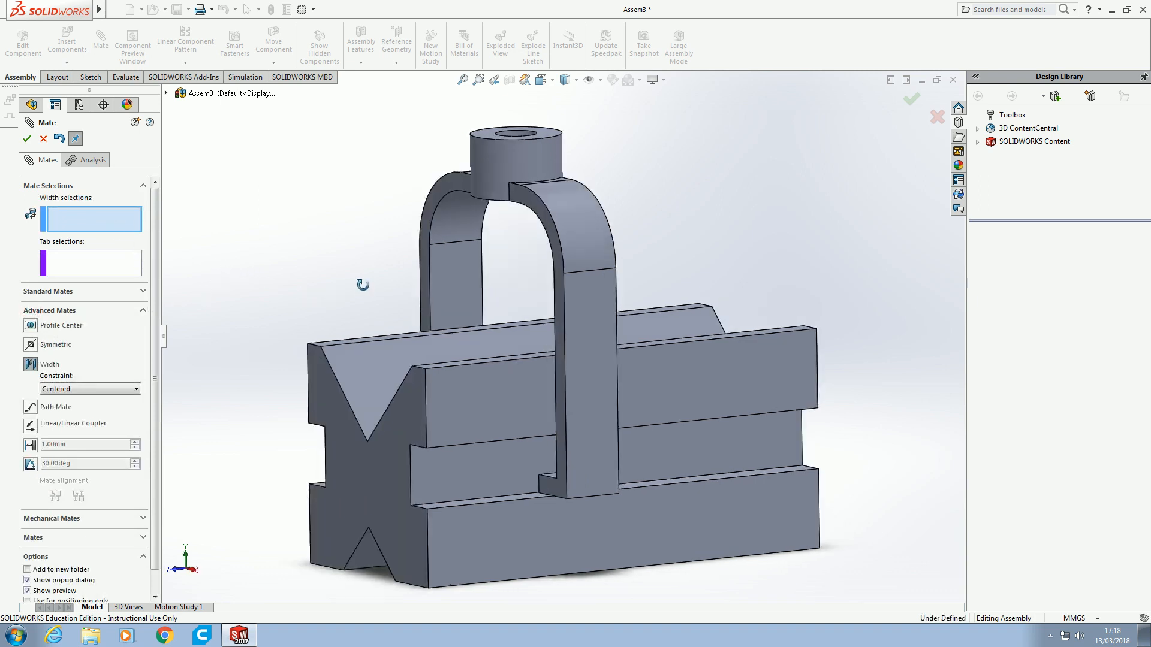
{"action": "left_click", "coordinate": [538, 208]}
{"action": "middle_click_drag", "start_coordinate": [670, 235], "coordinate": [510, 210]}
{"action": "left_click", "coordinate": [488, 203]}
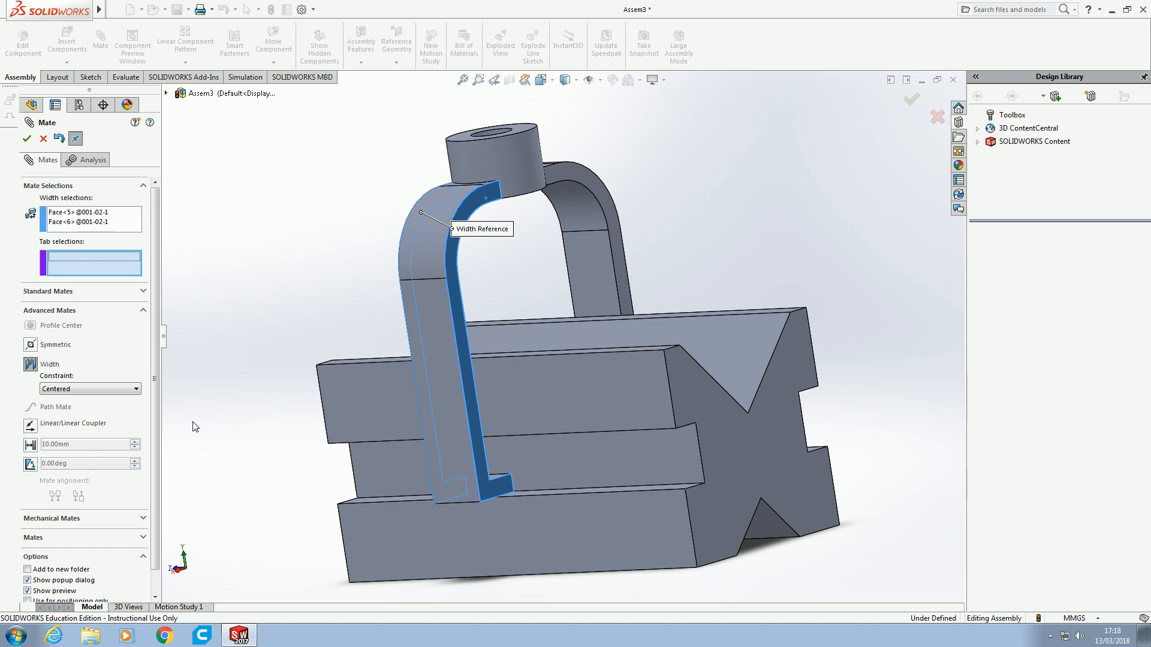
Step: Use the V-block's two end faces as the tab selections, accept the Centered width mate and finish mating
{"action": "left_click", "coordinate": [743, 469]}
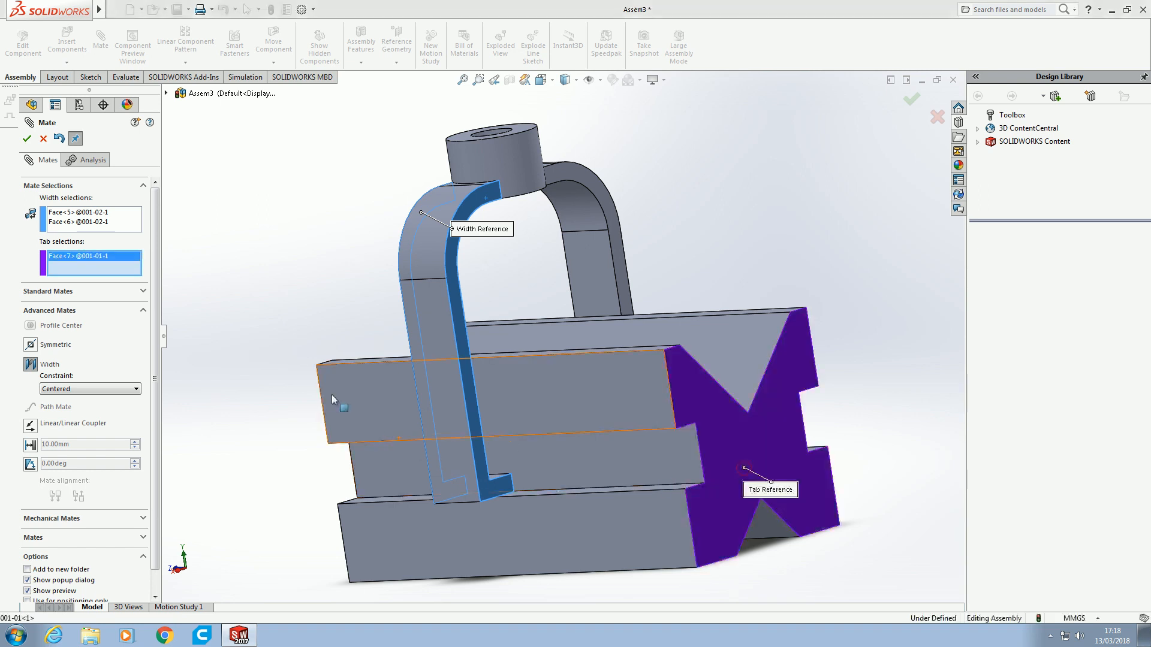
{"action": "middle_click_drag", "start_coordinate": [329, 383], "coordinate": [388, 358]}
{"action": "left_click", "coordinate": [338, 451]}
{"action": "left_click", "coordinate": [807, 465]}
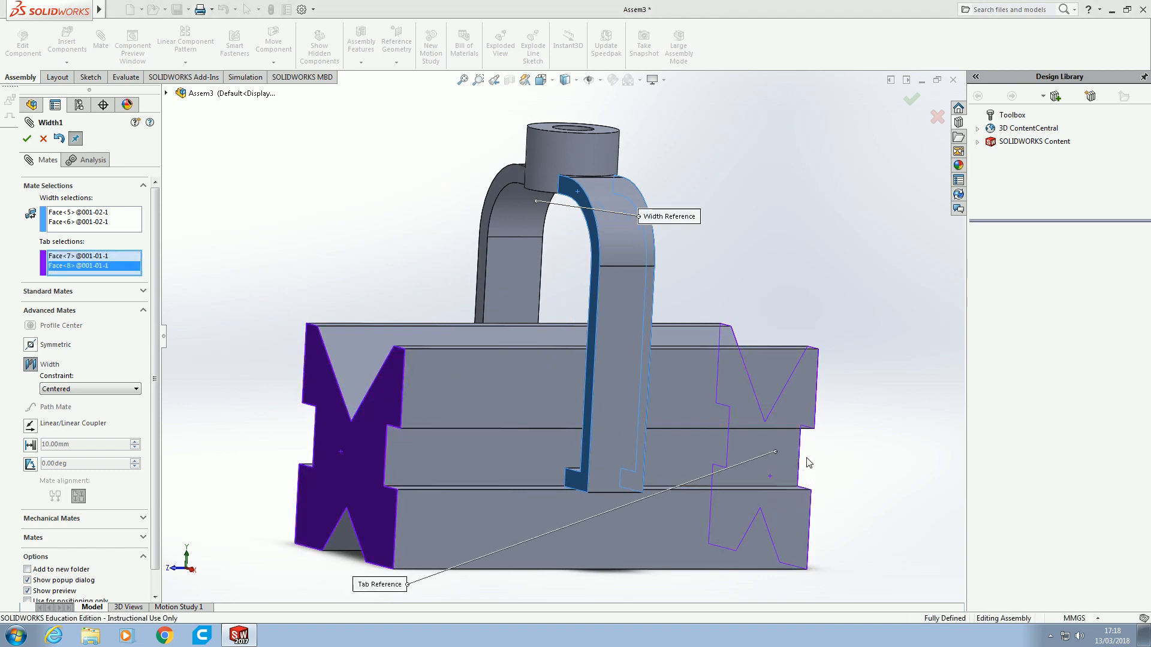
{"action": "mouse_move", "coordinate": [838, 486]}
{"action": "middle_mouse_down"}
{"action": "mouse_move", "coordinate": [811, 465]}
{"action": "mouse_move", "coordinate": [837, 488]}
{"action": "middle_mouse_up"}
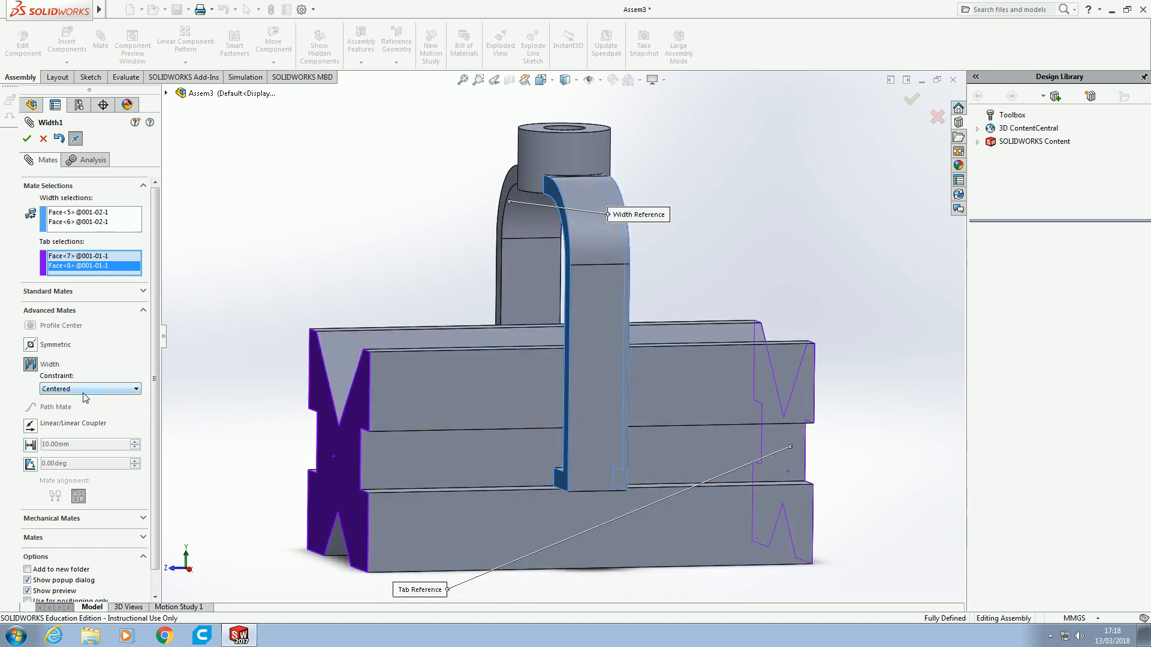
{"action": "left_click", "coordinate": [26, 139]}
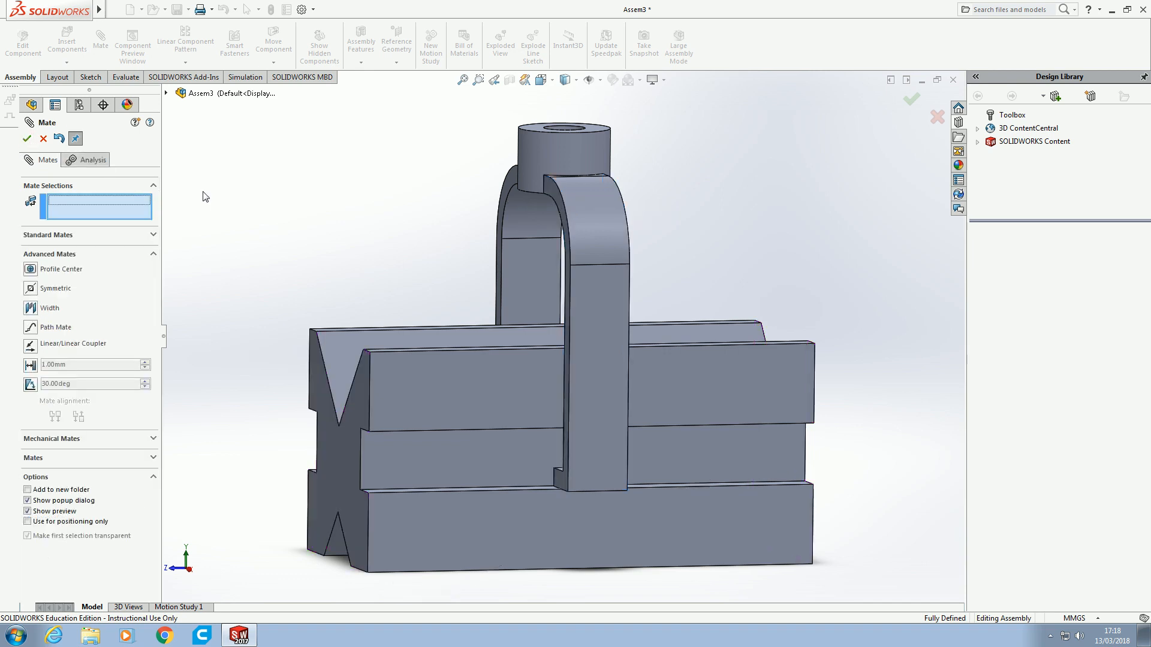
{"action": "left_click", "coordinate": [25, 142]}
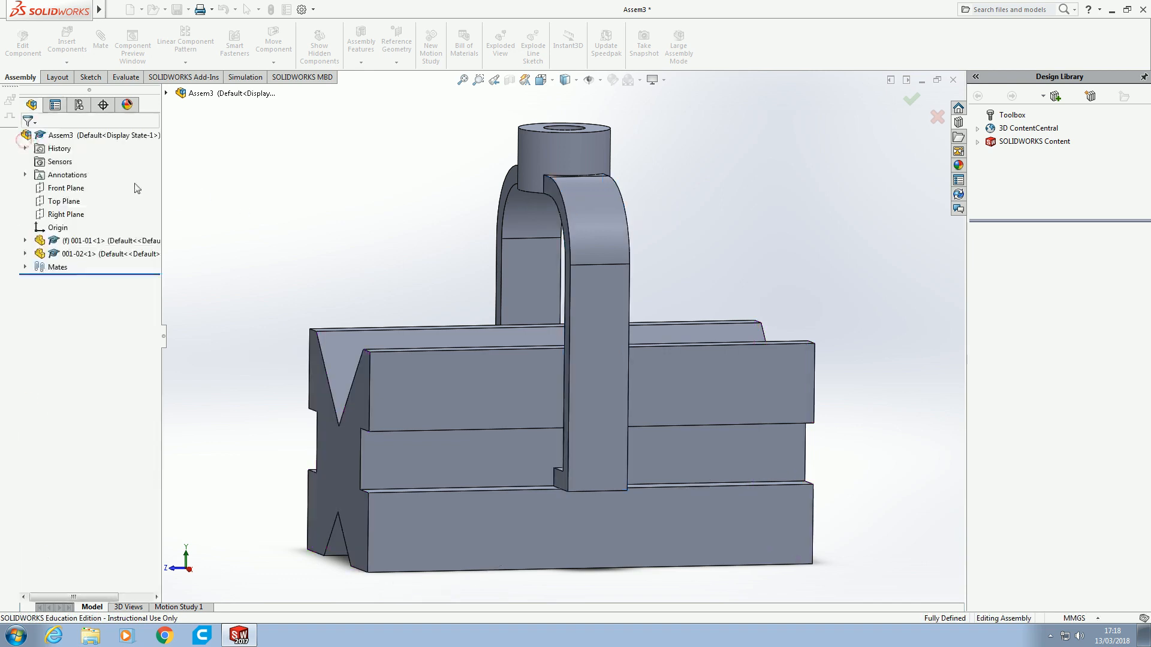
Step: Try to move the clamp along the V-block to check that it is fully constrained
{"action": "left_click", "coordinate": [325, 206]}
{"action": "left_click_drag", "start_coordinate": [588, 255], "coordinate": [201, 249]}
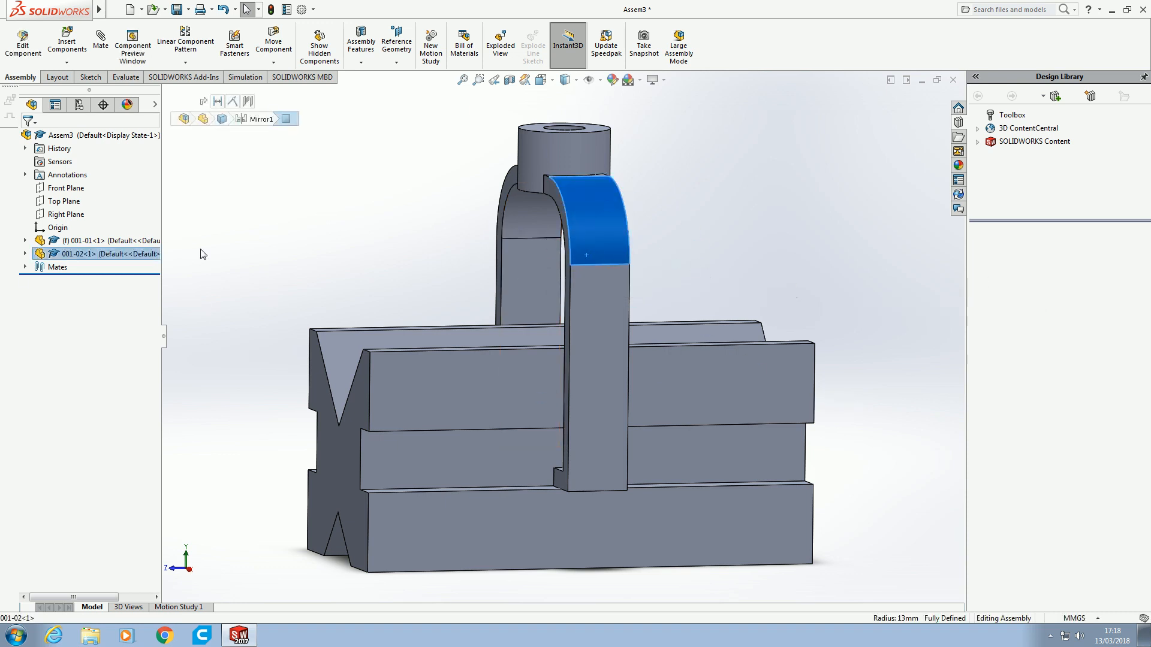
{"action": "left_click", "coordinate": [370, 238]}
{"action": "middle_click_drag", "start_coordinate": [339, 262], "coordinate": [405, 256]}
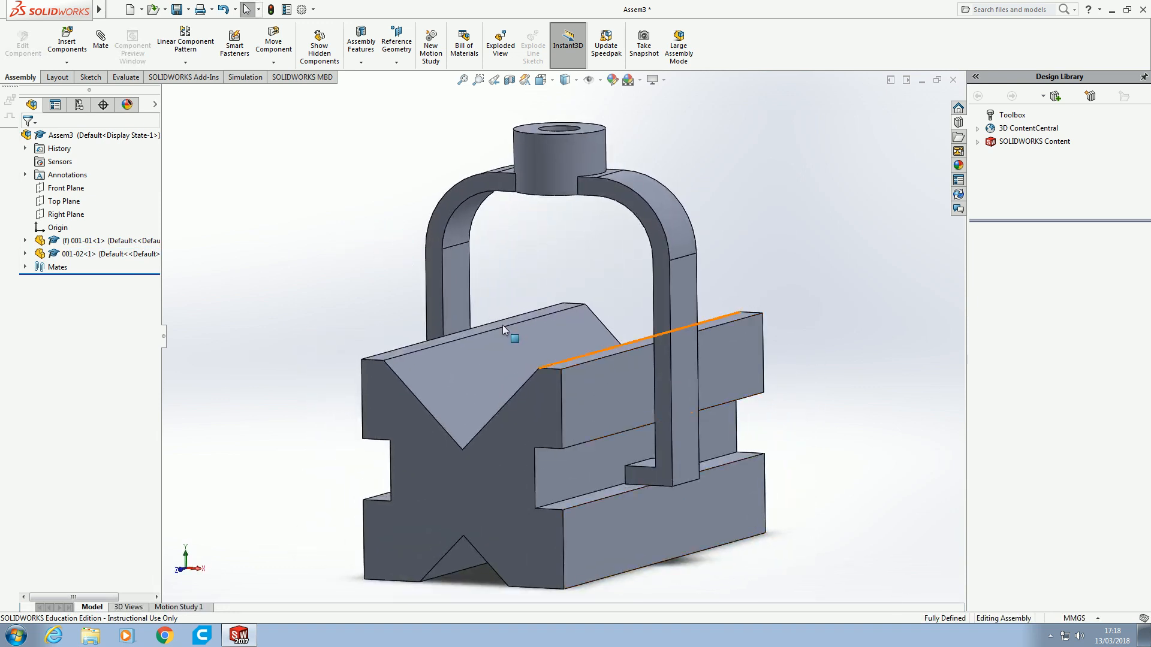
Step: Insert the screw part 001-03.SLDPRT from the PD2 NEW folder and place it beside the top of the clamp
{"action": "left_click", "coordinate": [64, 45]}
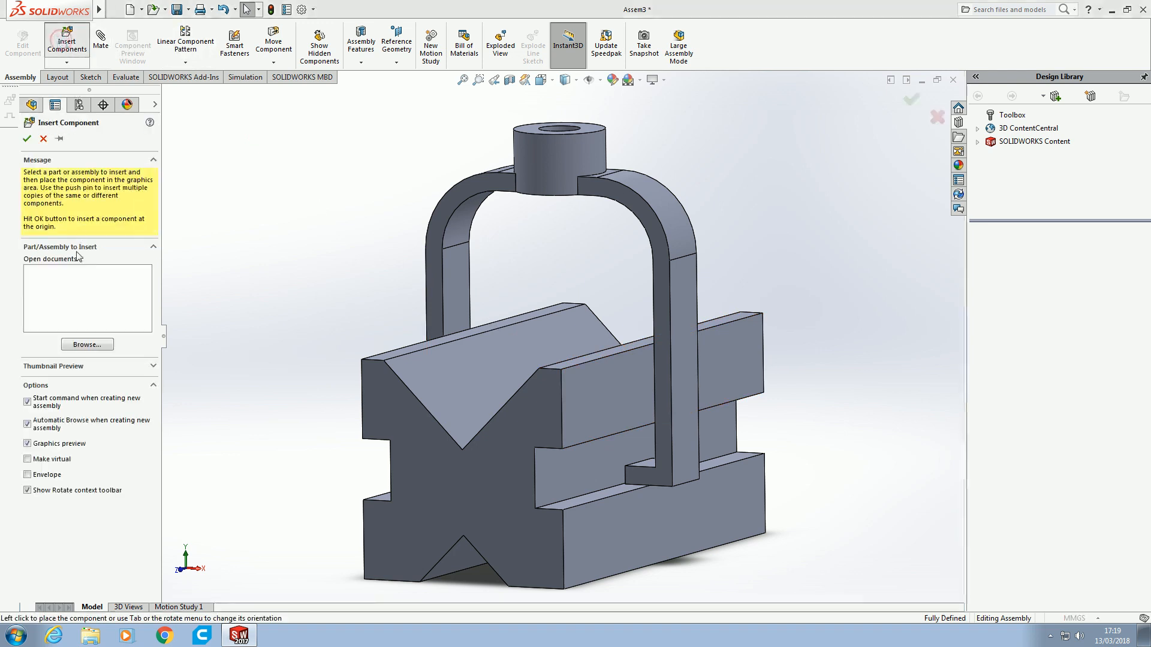
{"action": "left_click", "coordinate": [88, 342]}
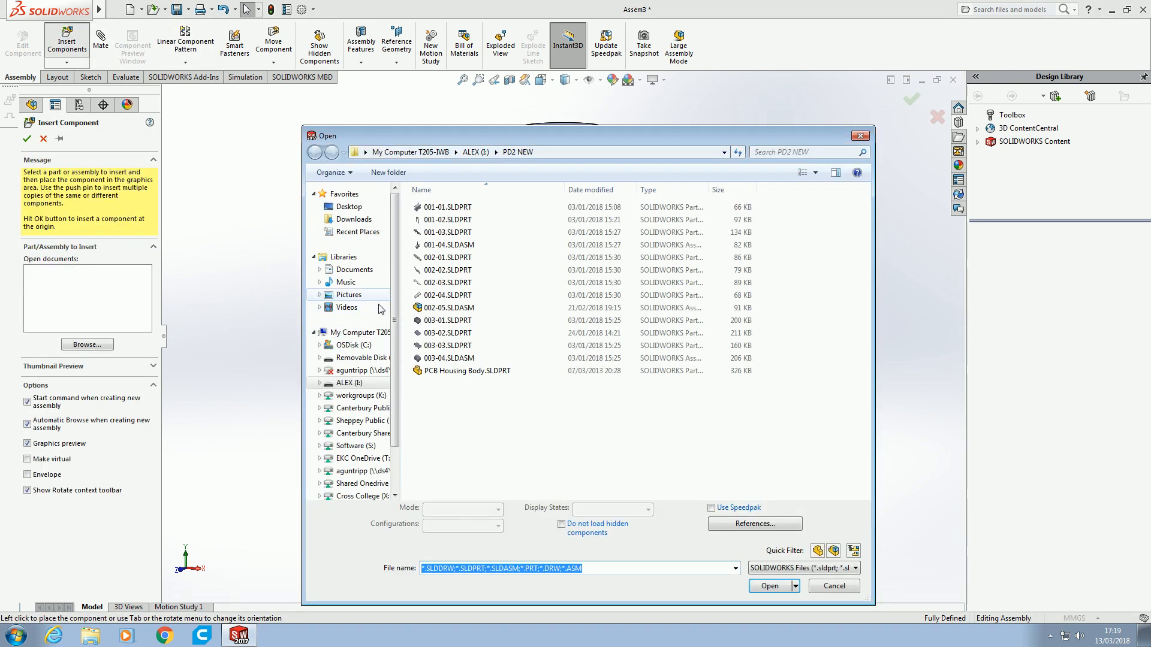
{"action": "left_click", "coordinate": [441, 235]}
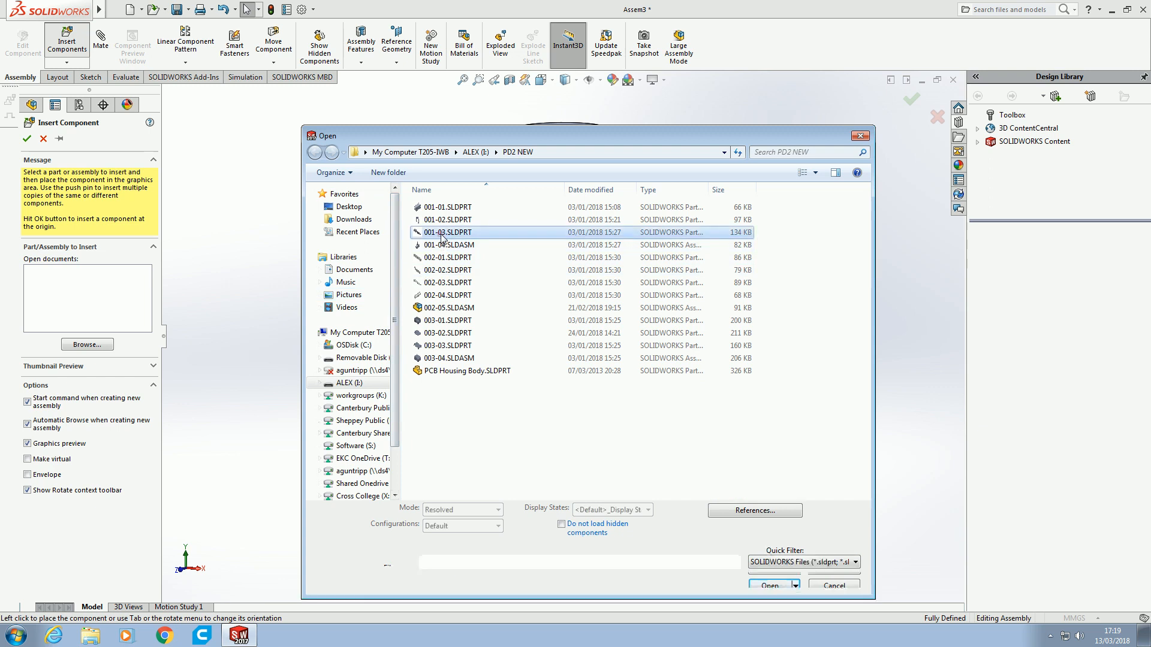
{"action": "left_click", "coordinate": [760, 580]}
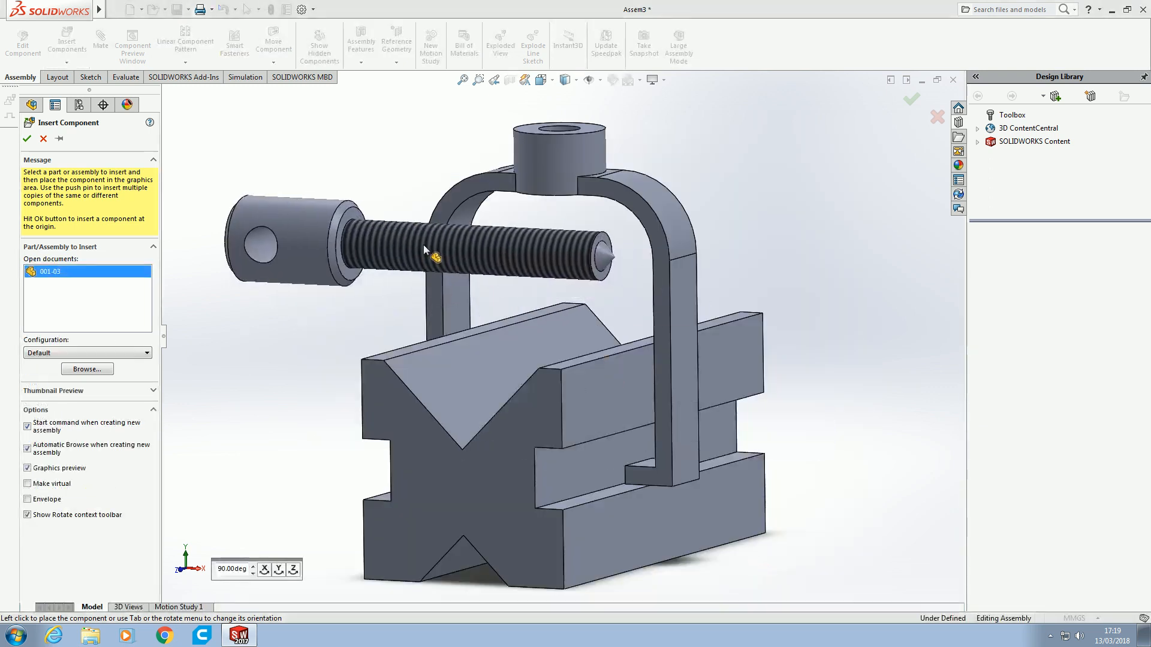
{"action": "left_click", "coordinate": [401, 236]}
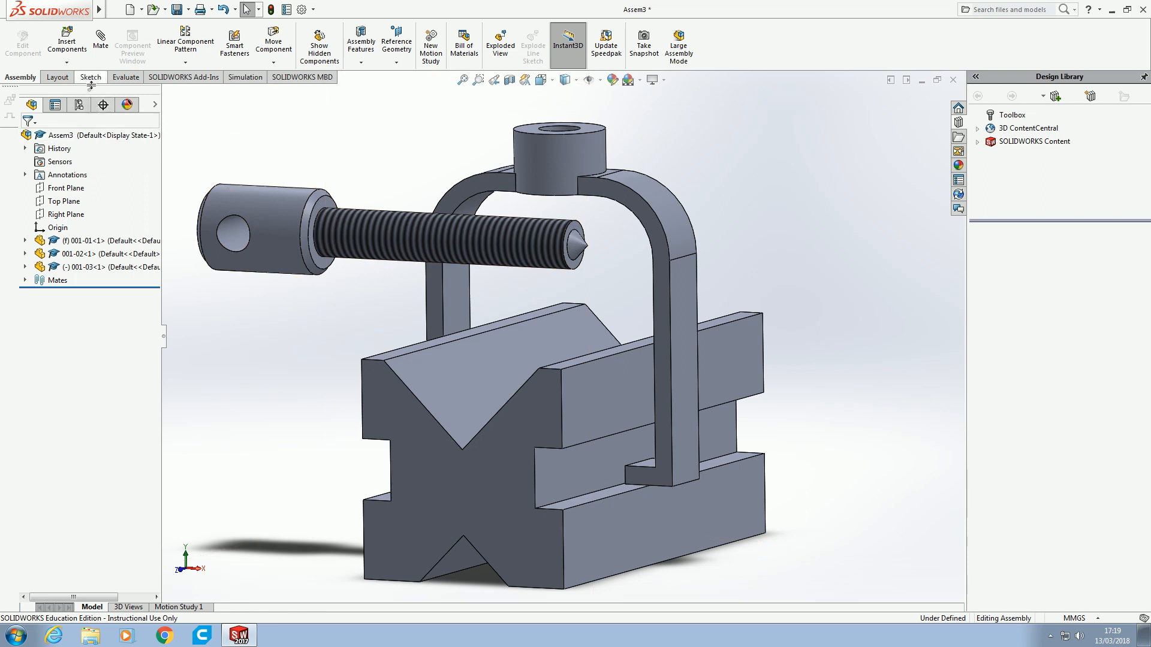
Step: Start a Concentric mate between the screw's threaded cylindrical face and the hole through the clamp's top boss
{"action": "left_click", "coordinate": [100, 44]}
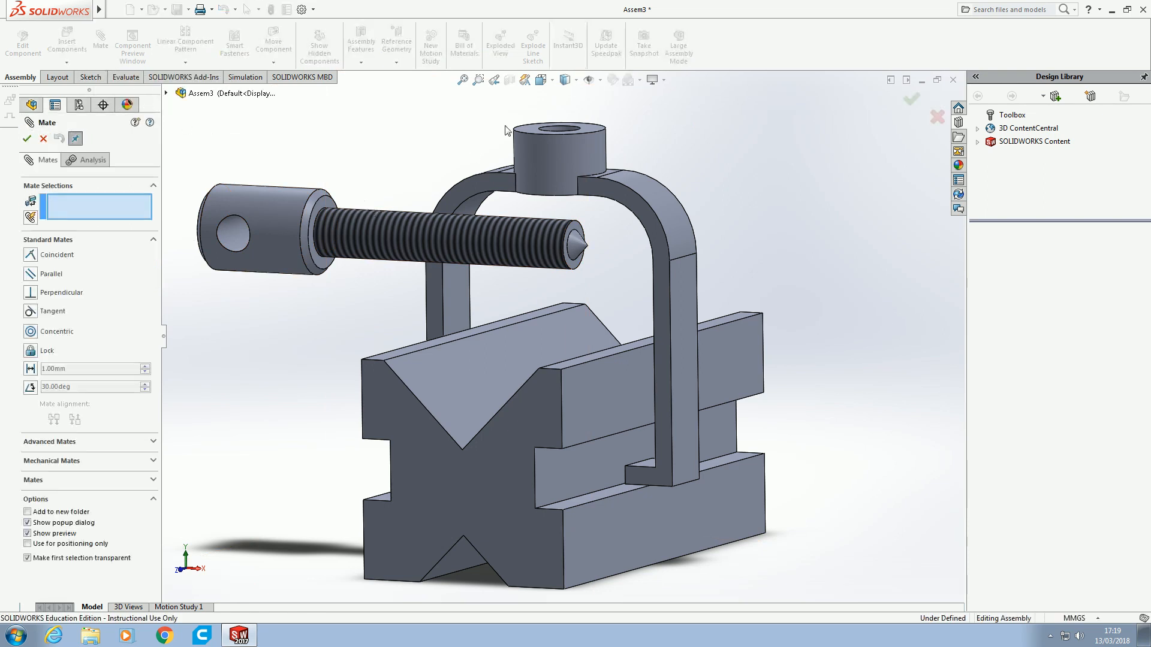
{"action": "left_click", "coordinate": [407, 245]}
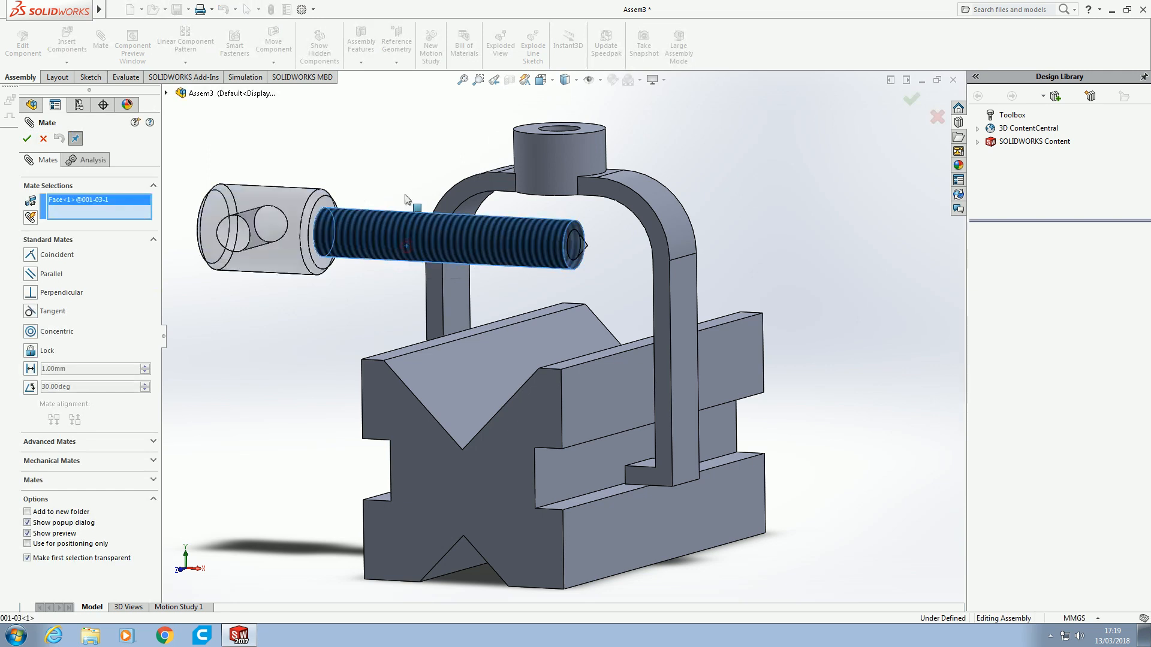
{"action": "middle_click_drag", "start_coordinate": [415, 167], "coordinate": [534, 187]}
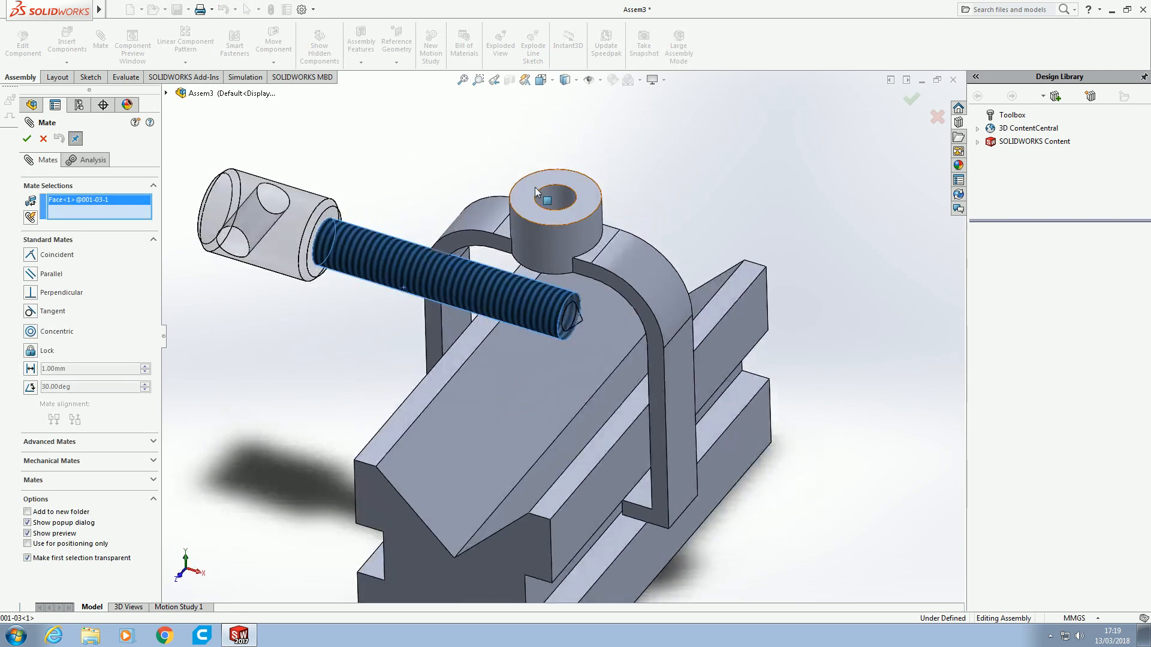
{"action": "left_click", "coordinate": [558, 202]}
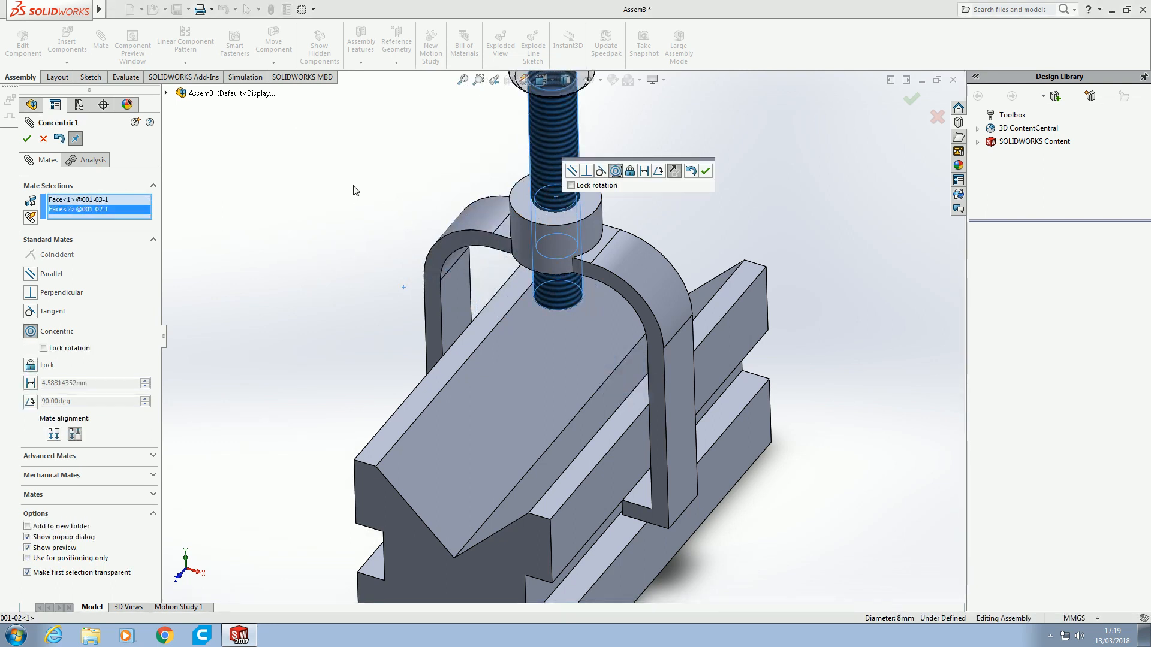
Step: Compare both mate alignments, keep the anti-aligned one with the screw head above the clamp, and accept the Concentric mate
{"action": "scroll", "coordinate": [341, 187], "scroll_direction": "down", "scroll_amount": 1}
{"action": "scroll", "coordinate": [381, 182], "scroll_direction": "up", "scroll_amount": 3}
{"action": "scroll", "coordinate": [391, 207], "scroll_direction": "down", "scroll_amount": 1}
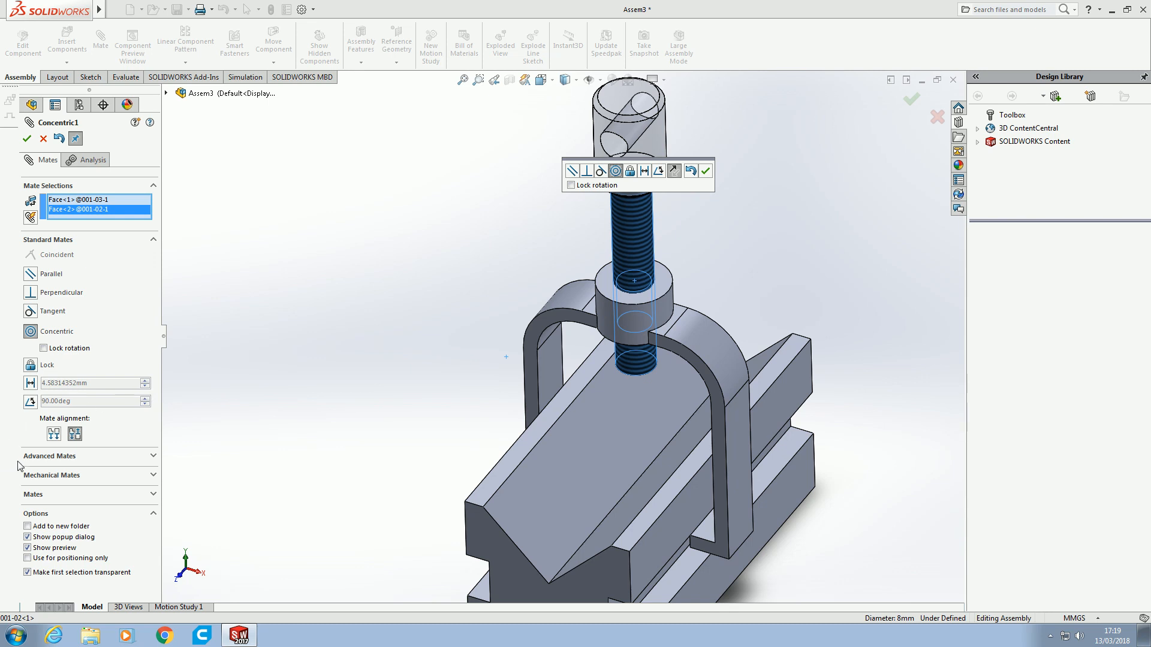
{"action": "left_click", "coordinate": [54, 434]}
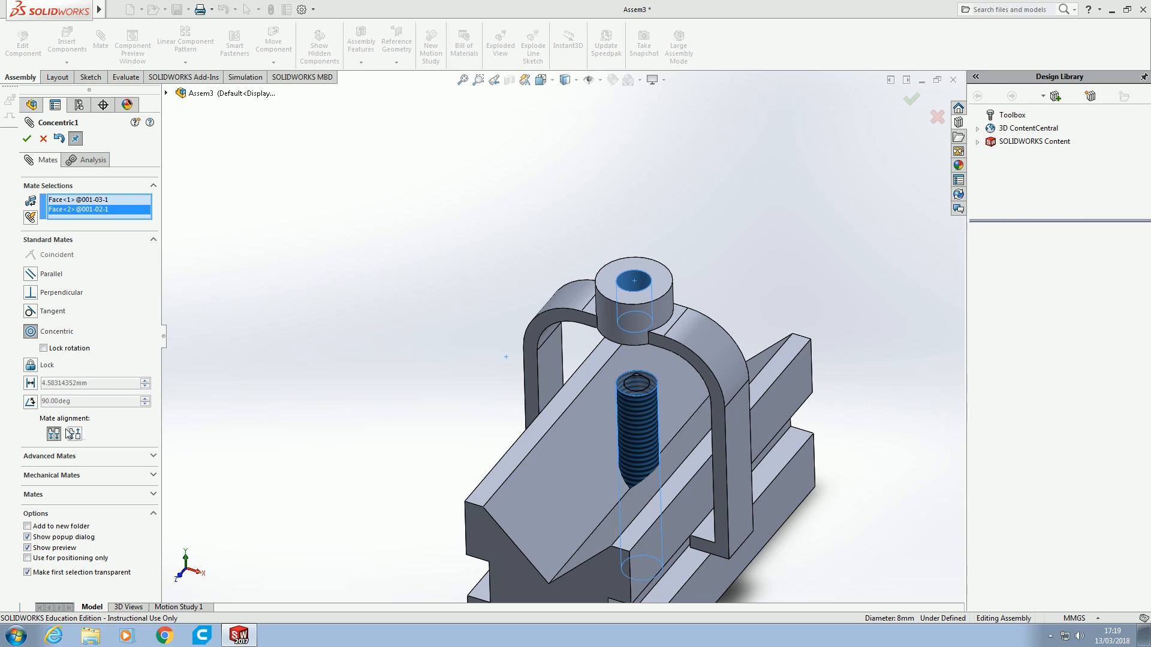
{"action": "left_click", "coordinate": [73, 434]}
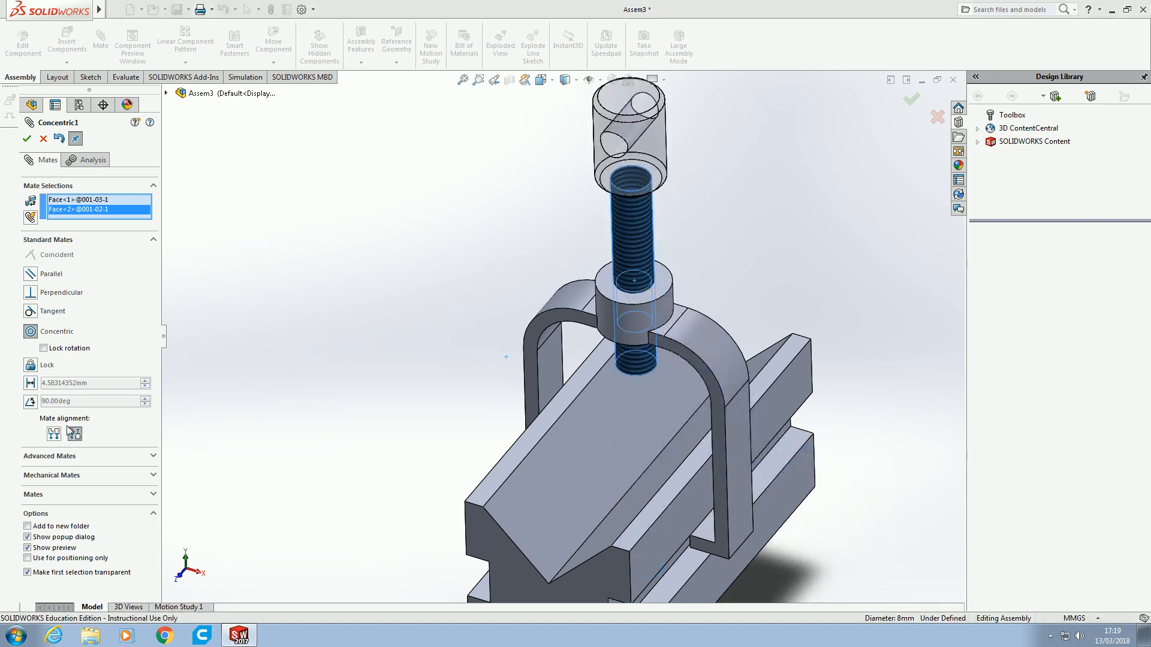
{"action": "left_click", "coordinate": [26, 139]}
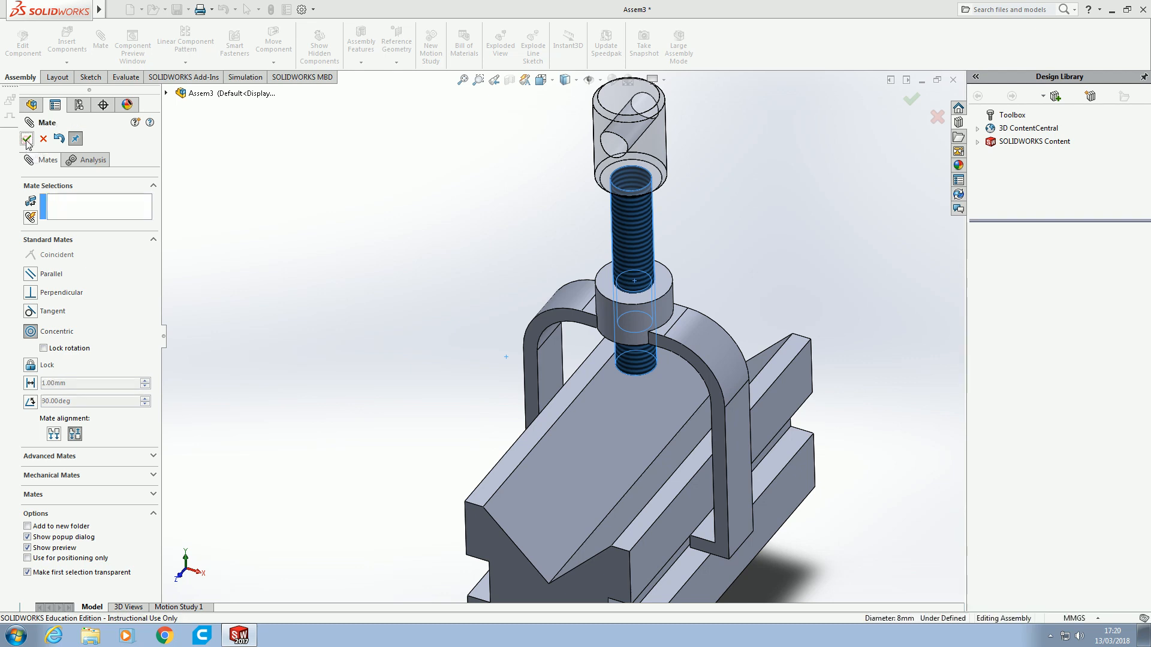
Step: Slide the screw up and down through the clamp's hole to check its remaining axial movement
{"action": "mouse_move", "coordinate": [422, 311]}
{"action": "middle_mouse_down"}
{"action": "mouse_move", "coordinate": [436, 195]}
{"action": "mouse_move", "coordinate": [419, 290]}
{"action": "middle_mouse_up"}
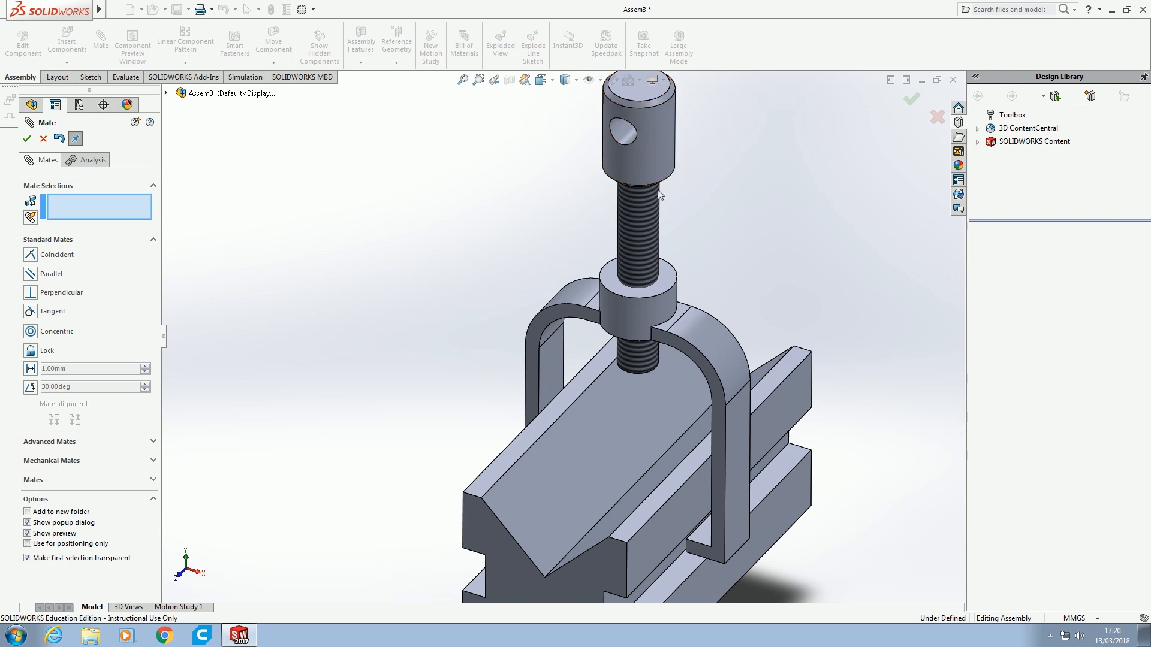
{"action": "left_click_drag", "start_coordinate": [646, 200], "coordinate": [649, 260]}
{"action": "middle_click_drag", "start_coordinate": [515, 243], "coordinate": [610, 283]}
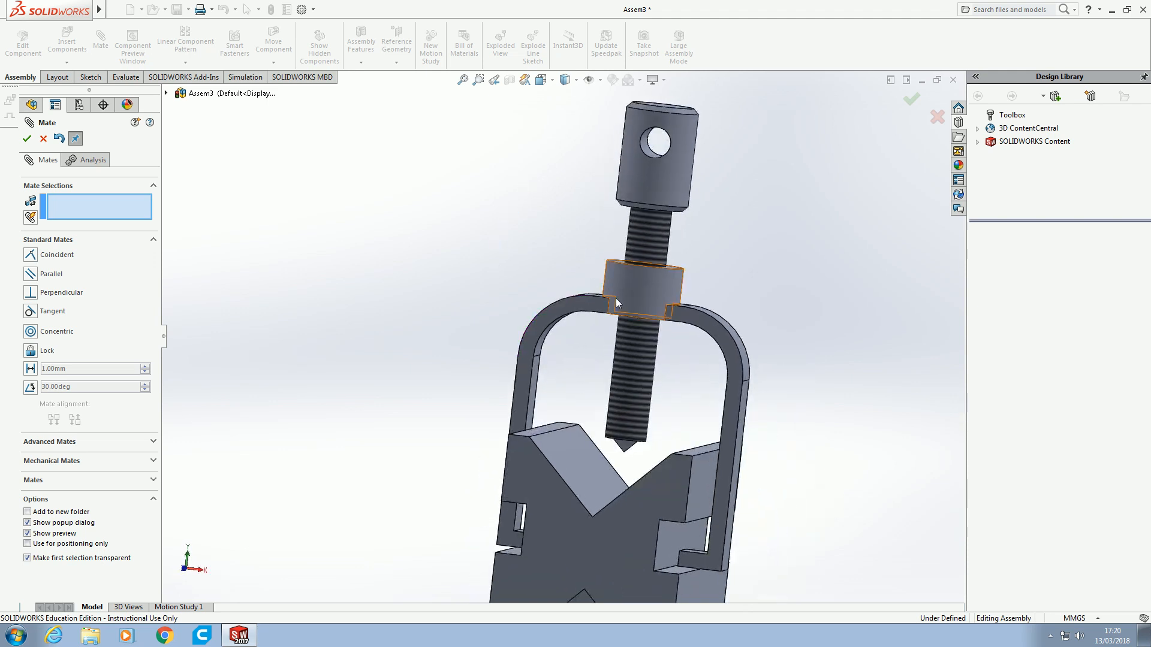
{"action": "left_click_drag", "start_coordinate": [621, 356], "coordinate": [616, 399]}
{"action": "middle_click_drag", "start_coordinate": [585, 398], "coordinate": [476, 314]}
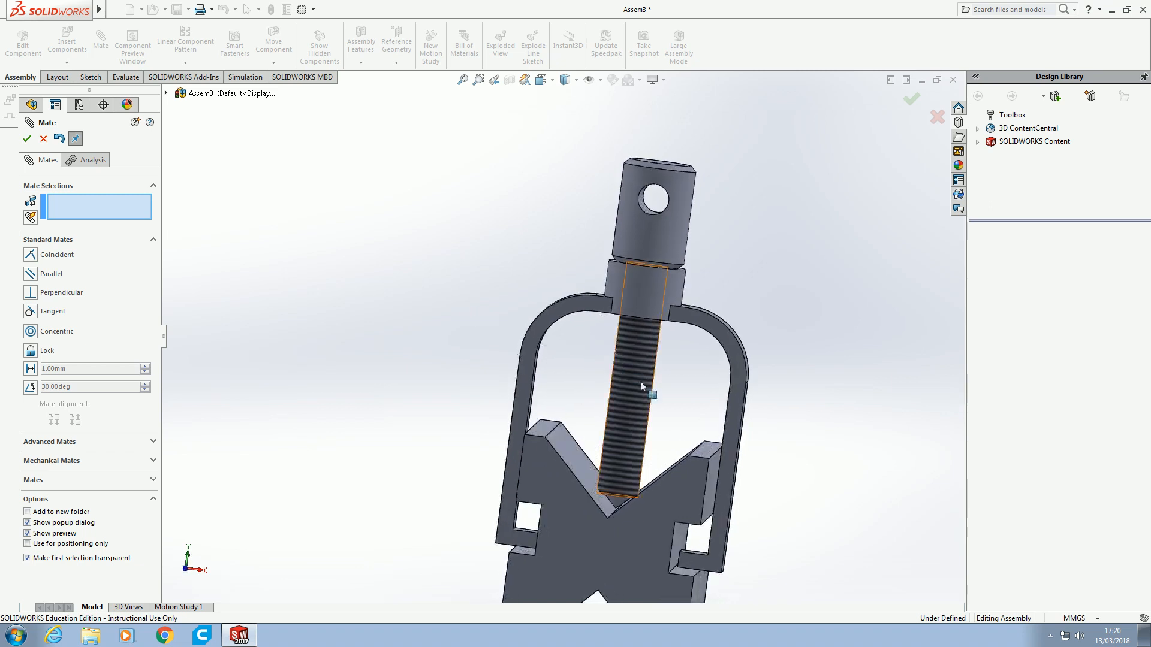
{"action": "left_click_drag", "start_coordinate": [641, 380], "coordinate": [638, 351]}
Step: Select the top face of the clamp's boss and the underside of the screw head as the next mate's faces
{"action": "middle_click_drag", "start_coordinate": [495, 326], "coordinate": [493, 265]}
{"action": "scroll", "coordinate": [638, 285], "scroll_direction": "up", "scroll_amount": 2}
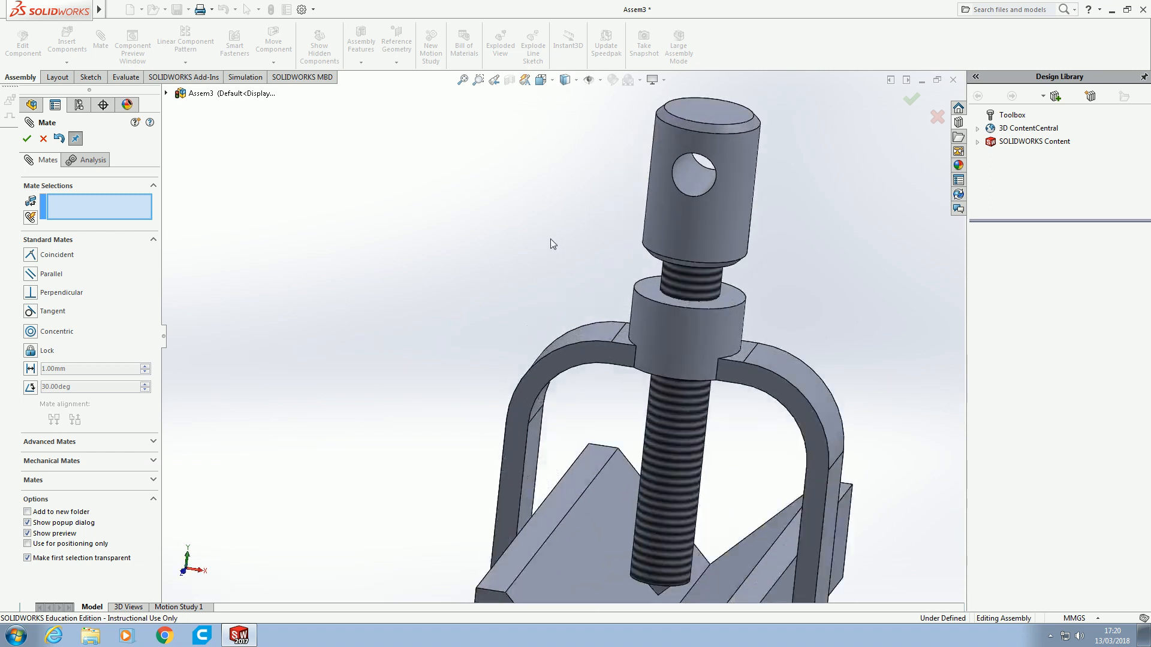
{"action": "left_click", "coordinate": [652, 286]}
{"action": "middle_click_drag", "start_coordinate": [653, 286], "coordinate": [728, 246]}
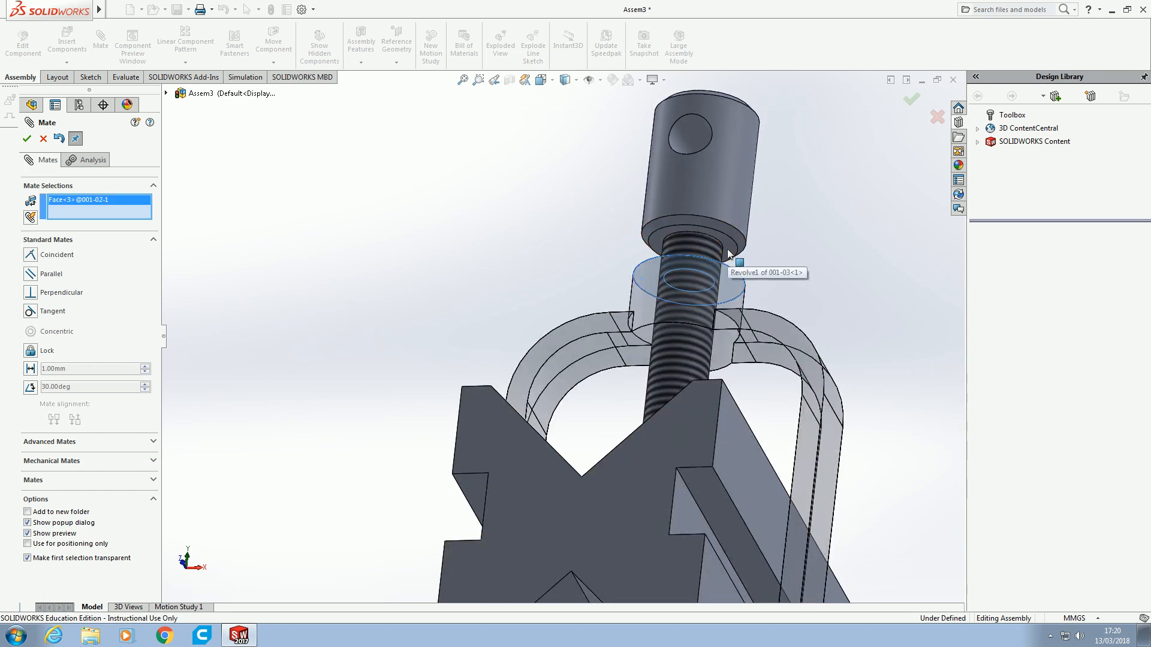
{"action": "left_click", "coordinate": [728, 254]}
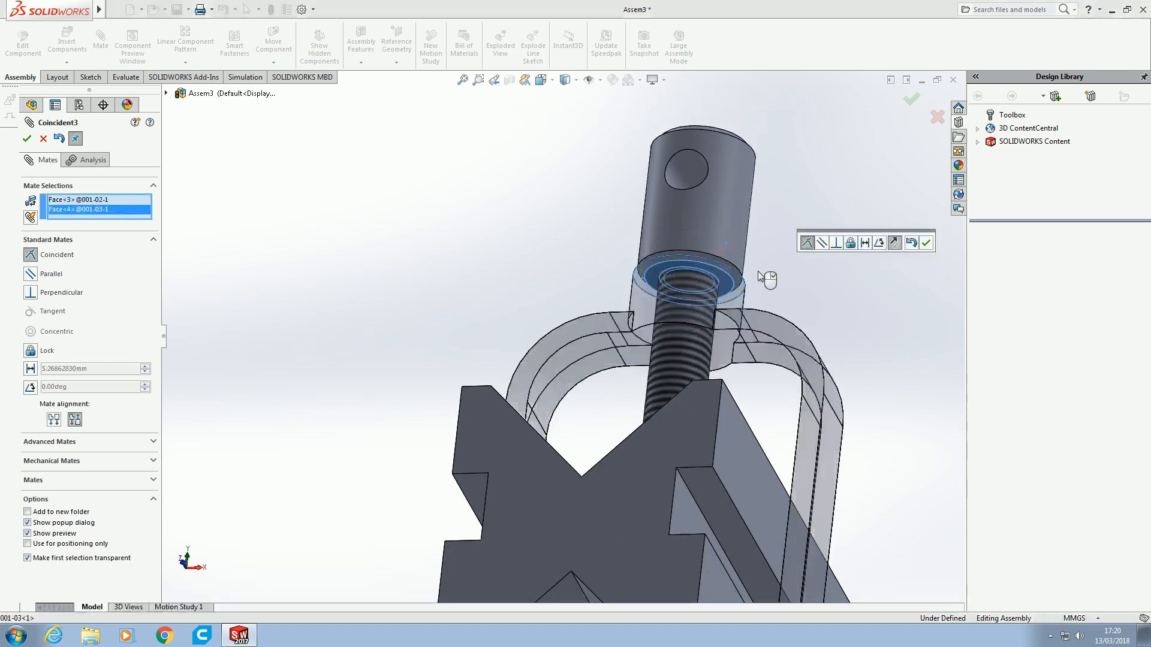
{"action": "middle_click_drag", "start_coordinate": [796, 214], "coordinate": [790, 308]}
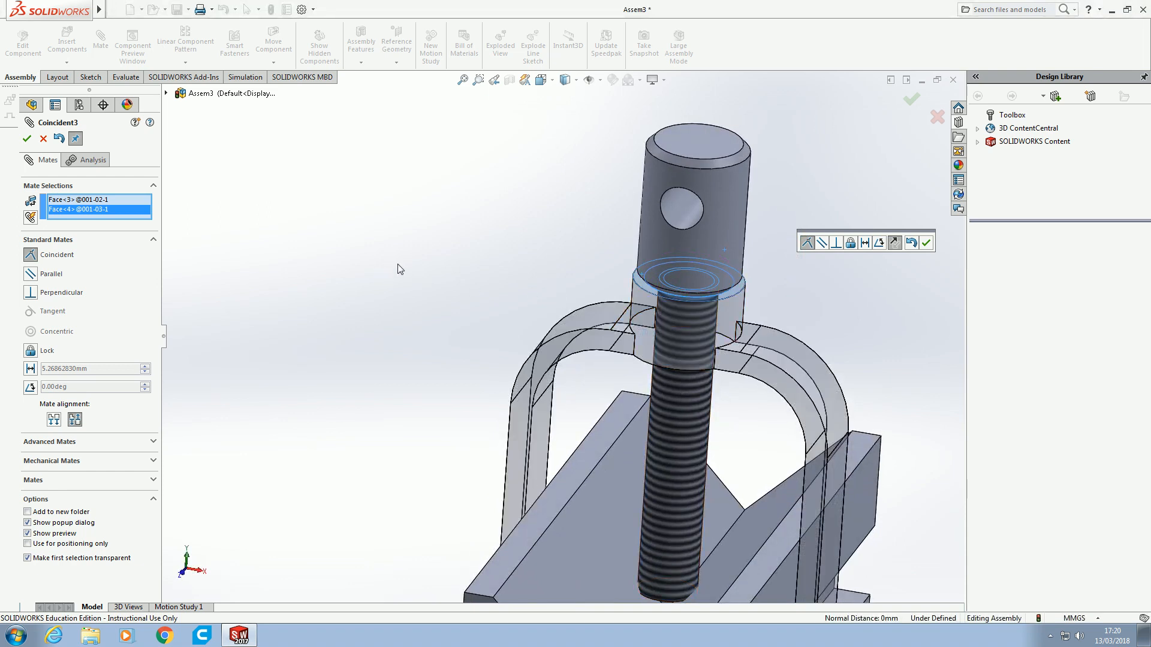
Step: Make the mate between the boss and screw head a 5 mm Distance mate and accept it
{"action": "left_click", "coordinate": [34, 368]}
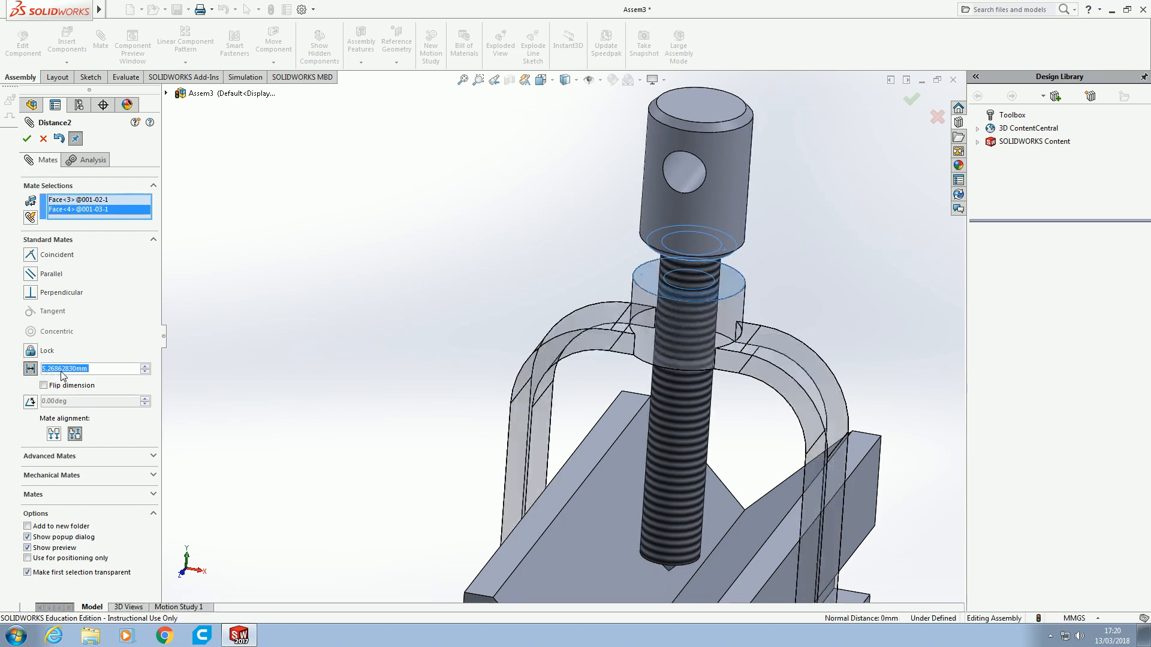
{"action": "right_click", "coordinate": [111, 366]}
{"action": "type", "text": "5"}
{"action": "key", "text": "Return"}
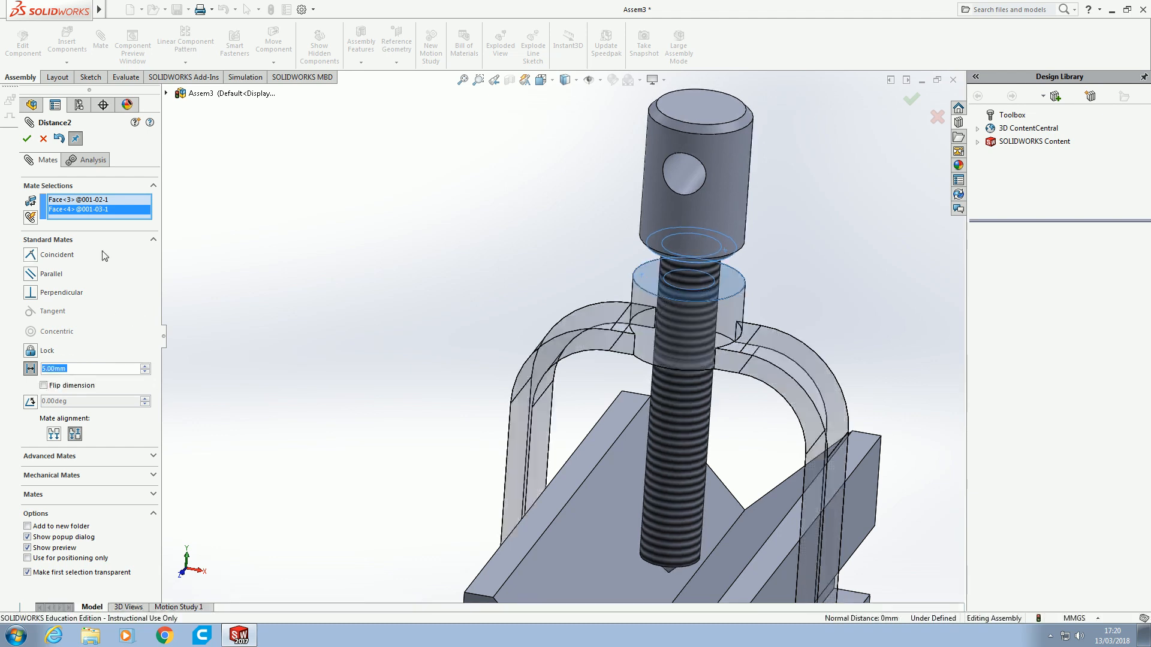
{"action": "left_click", "coordinate": [26, 138]}
Step: Turn the screw about its axis to check its remaining rotation
{"action": "middle_click_drag", "start_coordinate": [398, 364], "coordinate": [488, 311]}
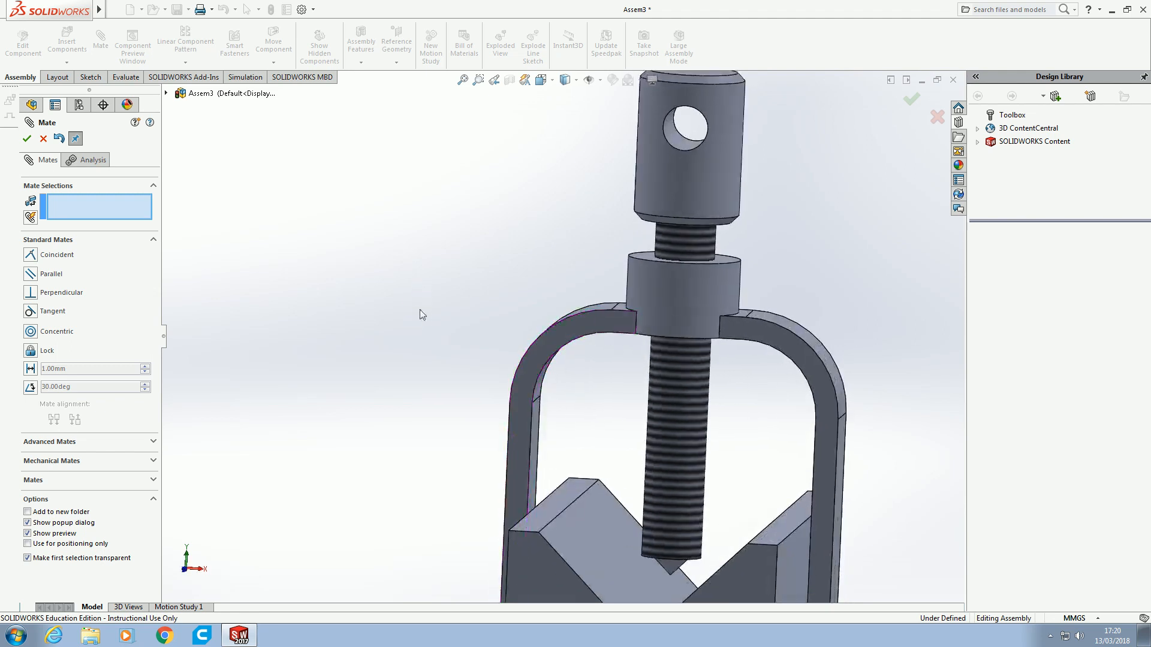
{"action": "left_click_drag", "start_coordinate": [640, 184], "coordinate": [734, 171]}
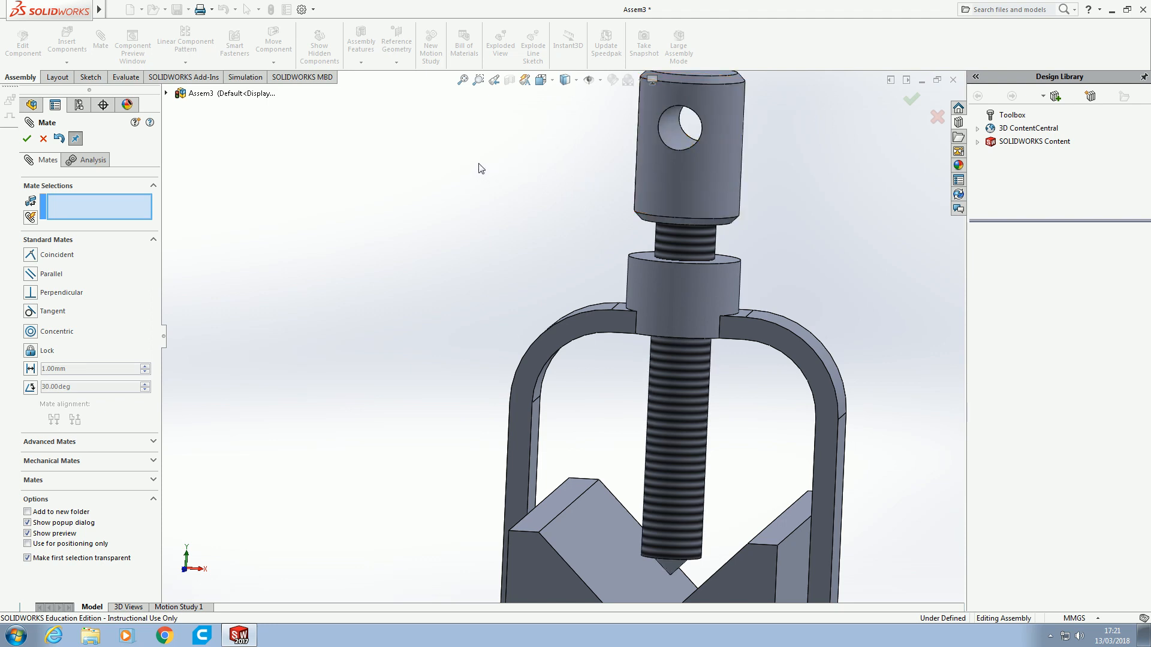
{"action": "middle_click_drag", "start_coordinate": [488, 174], "coordinate": [476, 179]}
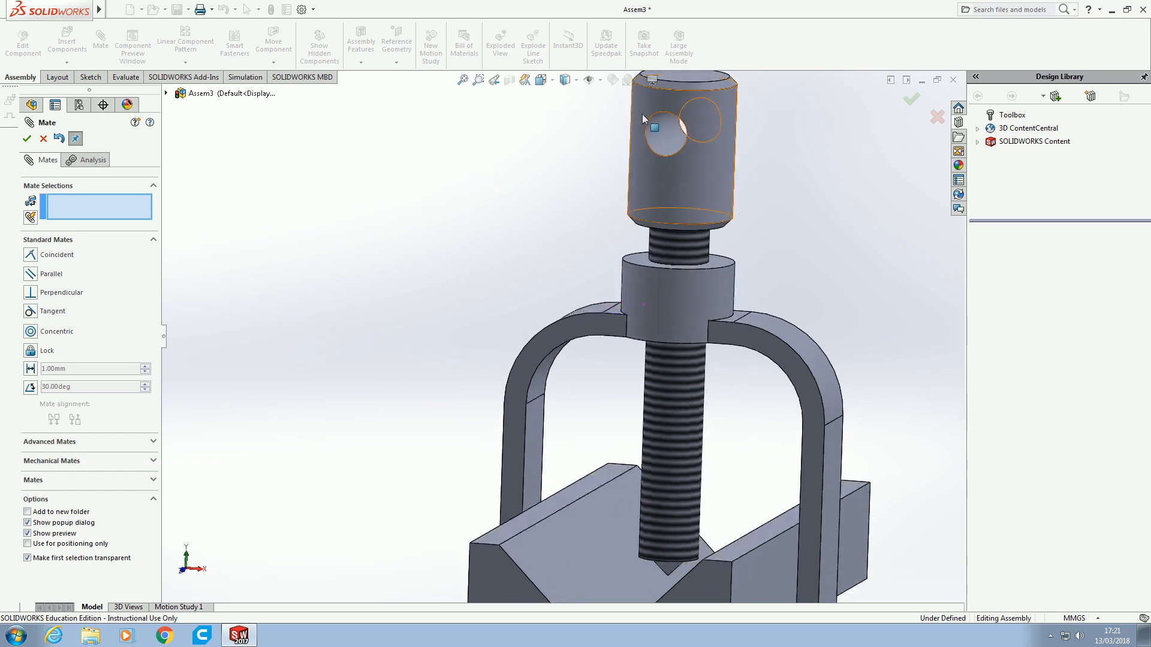
Step: Add a Parallel mate between the screw head's cross hole and the clamp's curved inner face, and finish mating
{"action": "left_click", "coordinate": [657, 128]}
{"action": "middle_click_drag", "start_coordinate": [578, 204], "coordinate": [563, 313]}
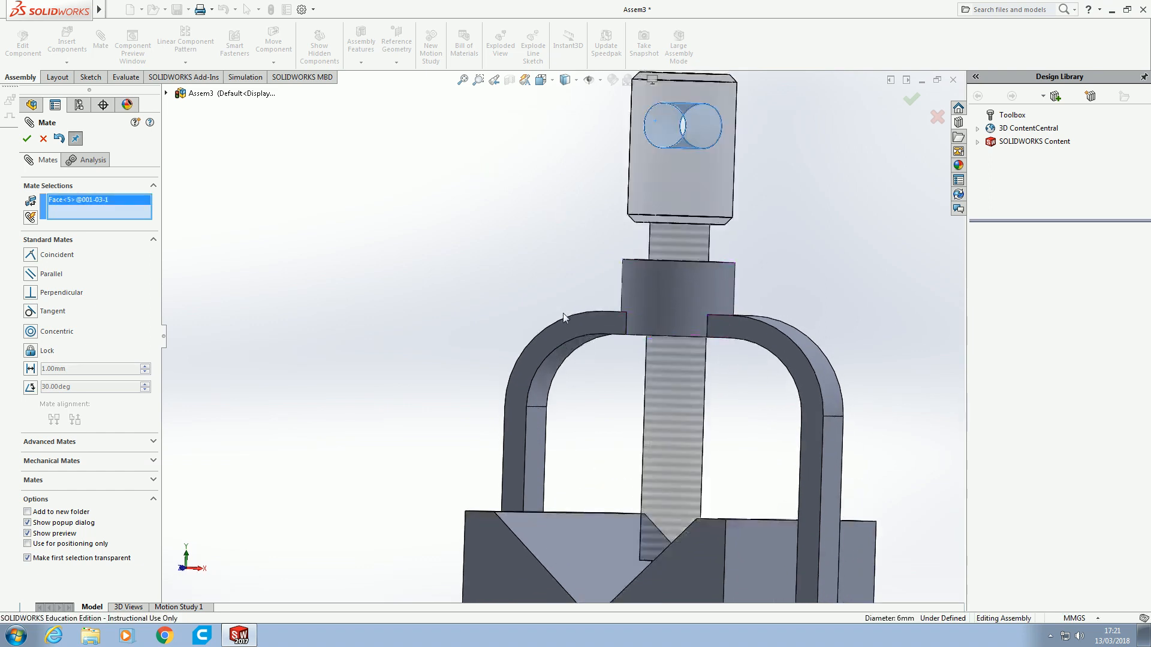
{"action": "left_click", "coordinate": [557, 358]}
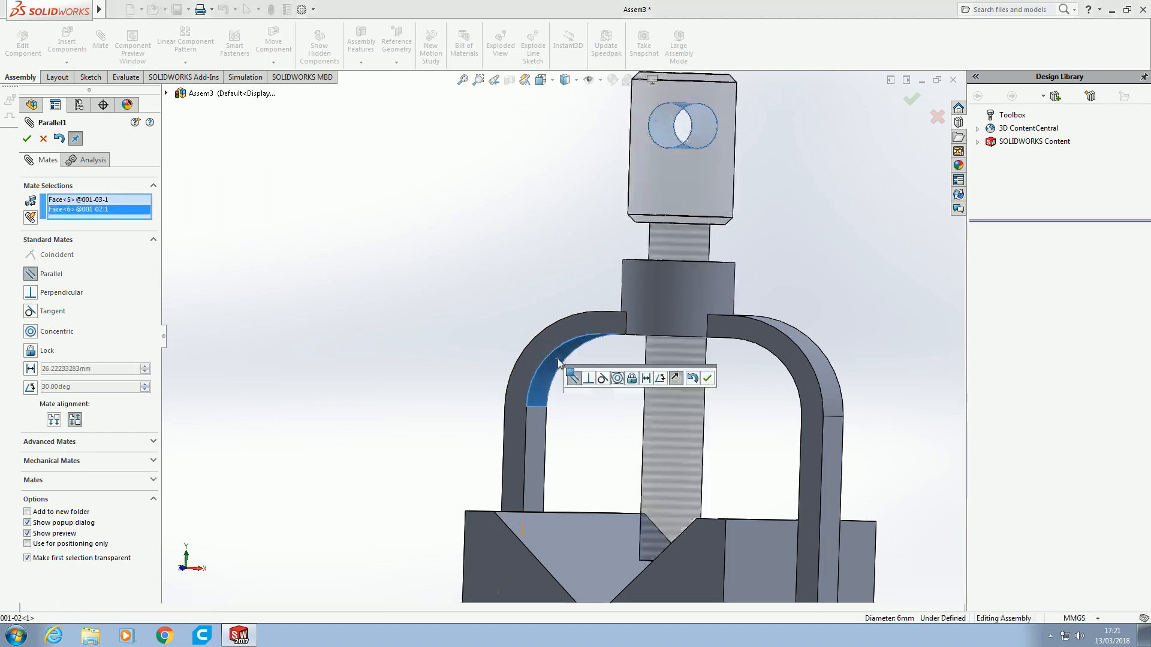
{"action": "middle_click_drag", "start_coordinate": [455, 272], "coordinate": [458, 281]}
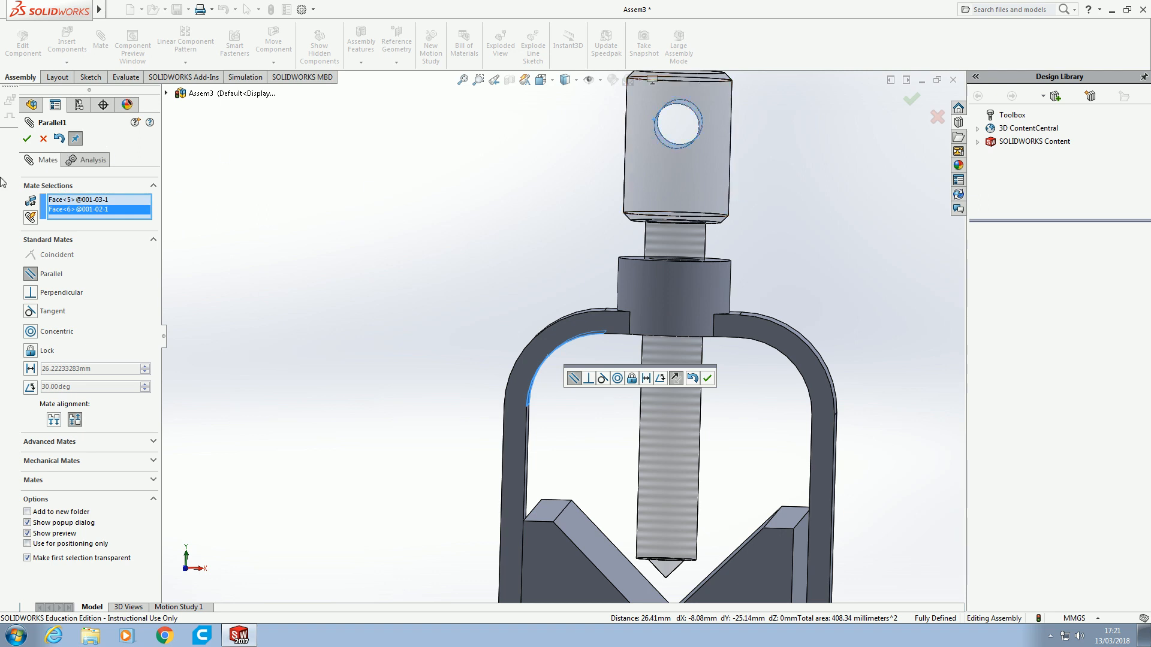
{"action": "left_click", "coordinate": [26, 138]}
{"action": "left_click", "coordinate": [28, 140]}
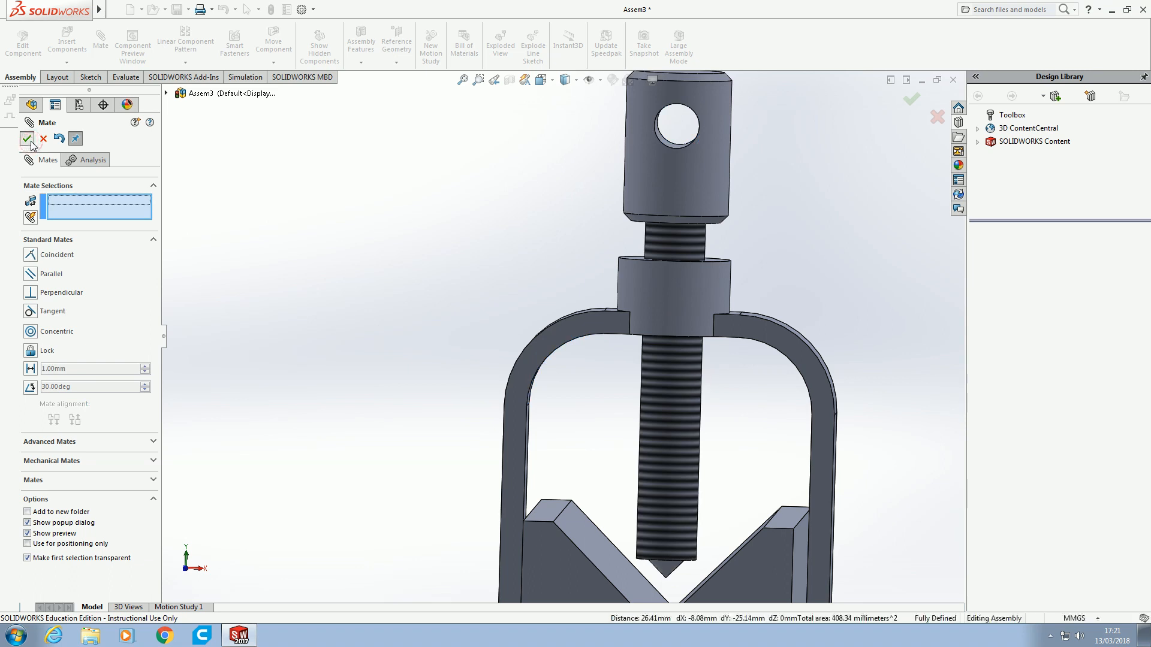
Step: Clear the screw selection and switch to the Dimetric view to examine the finished assembly
{"action": "left_click", "coordinate": [674, 191]}
{"action": "left_click", "coordinate": [541, 187]}
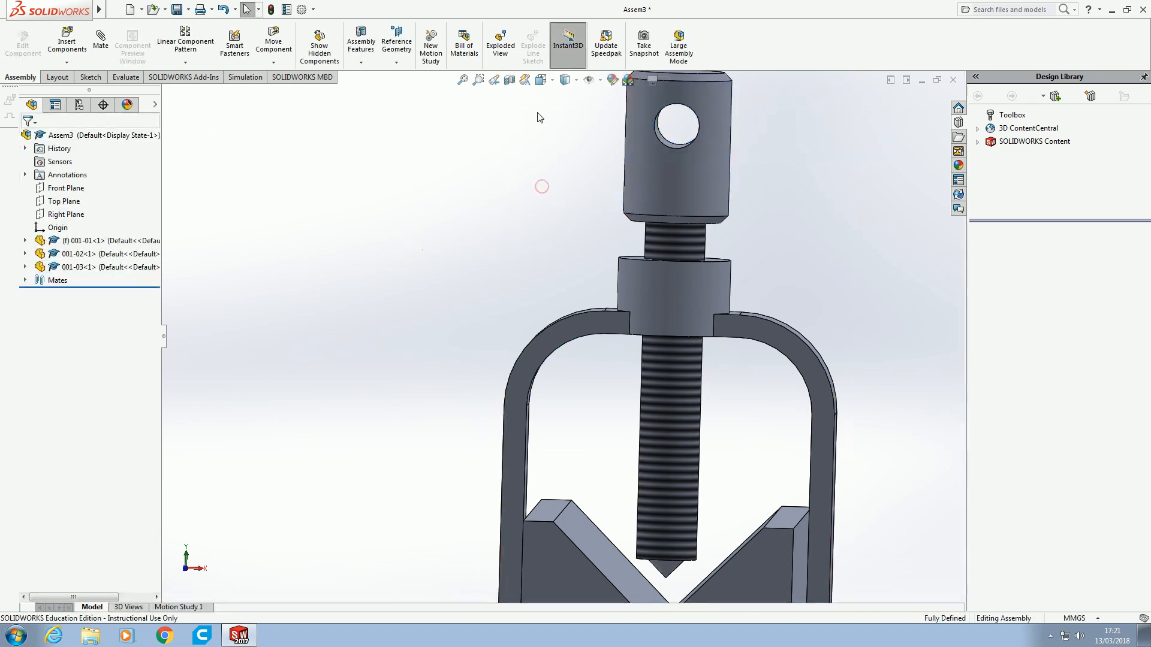
{"action": "left_click", "coordinate": [551, 83]}
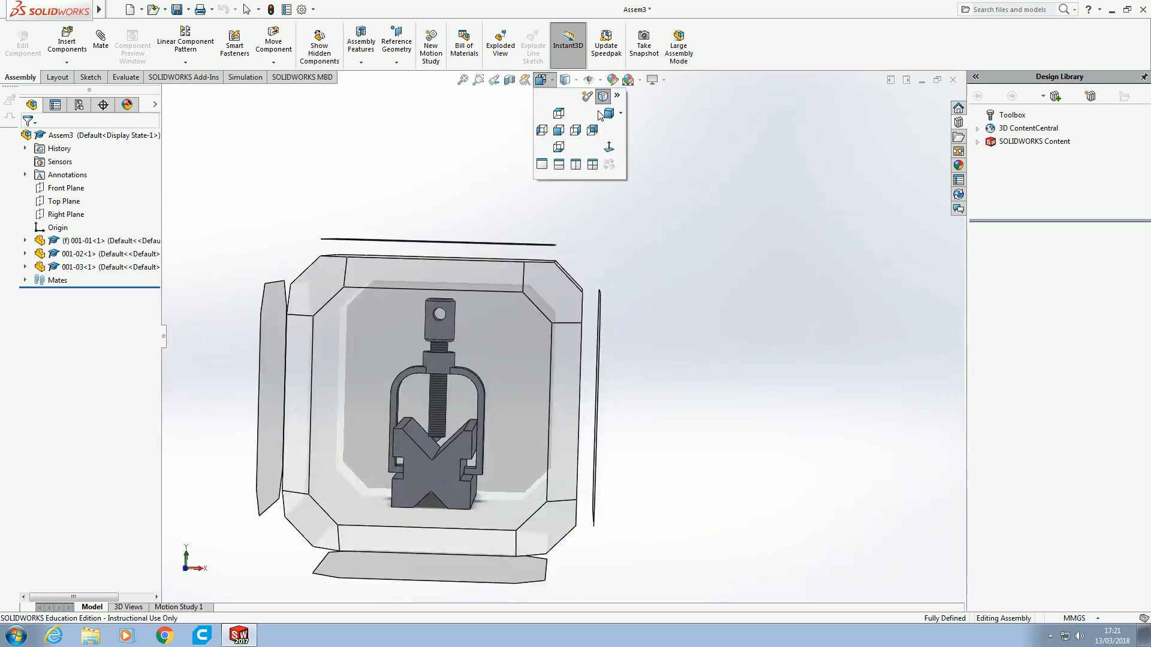
{"action": "left_click", "coordinate": [601, 114]}
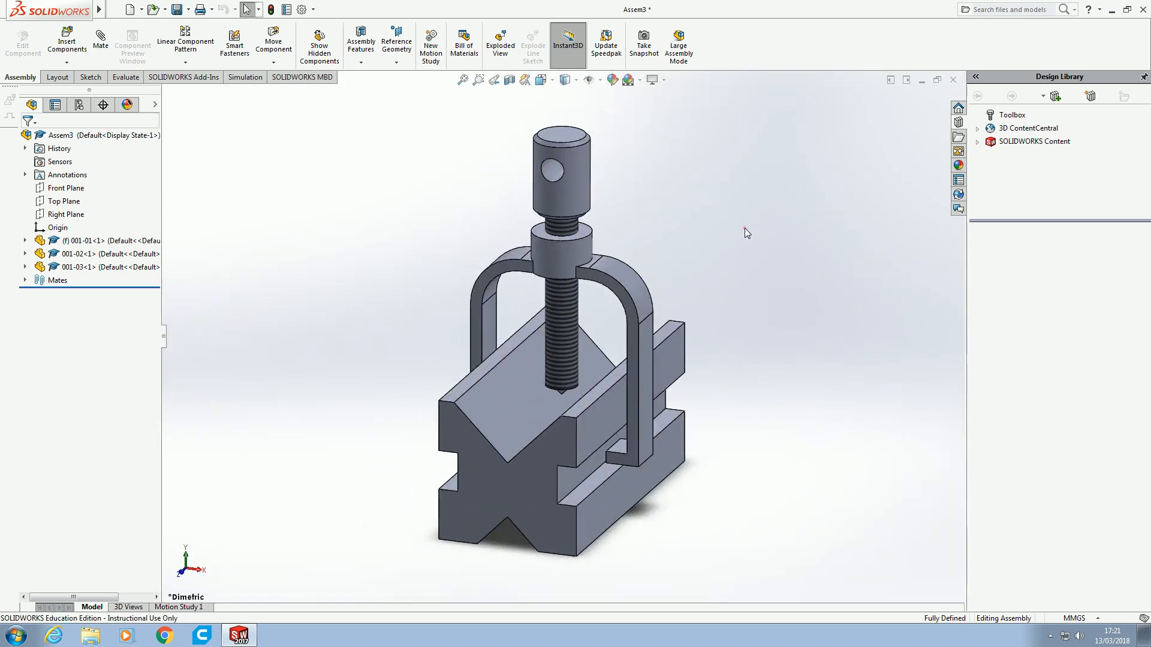